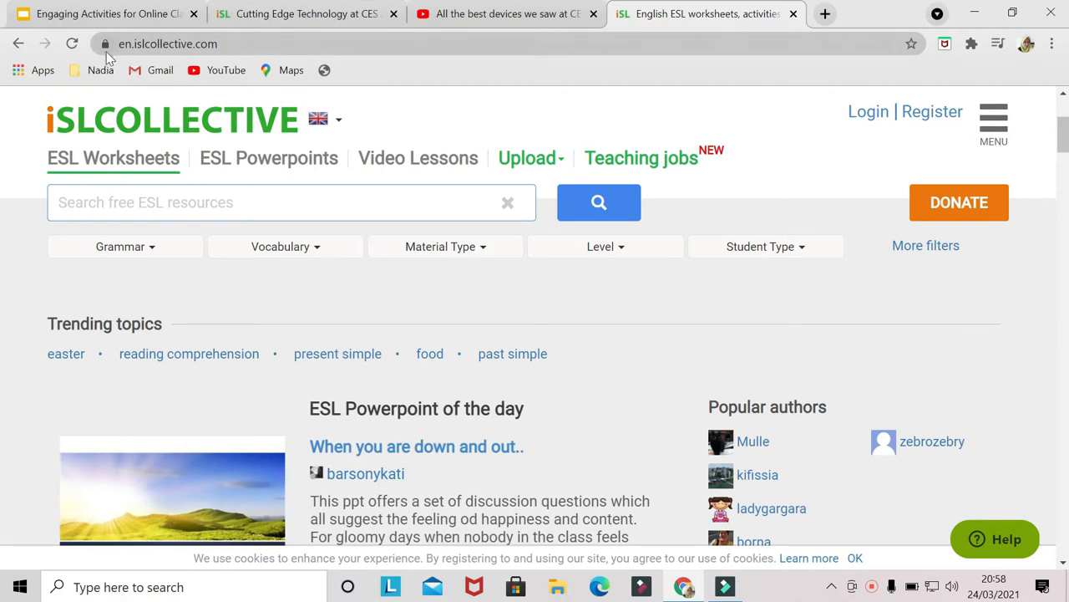
# - Open the Video Lessons section of iSLCollective
pyautogui.click(404, 158)
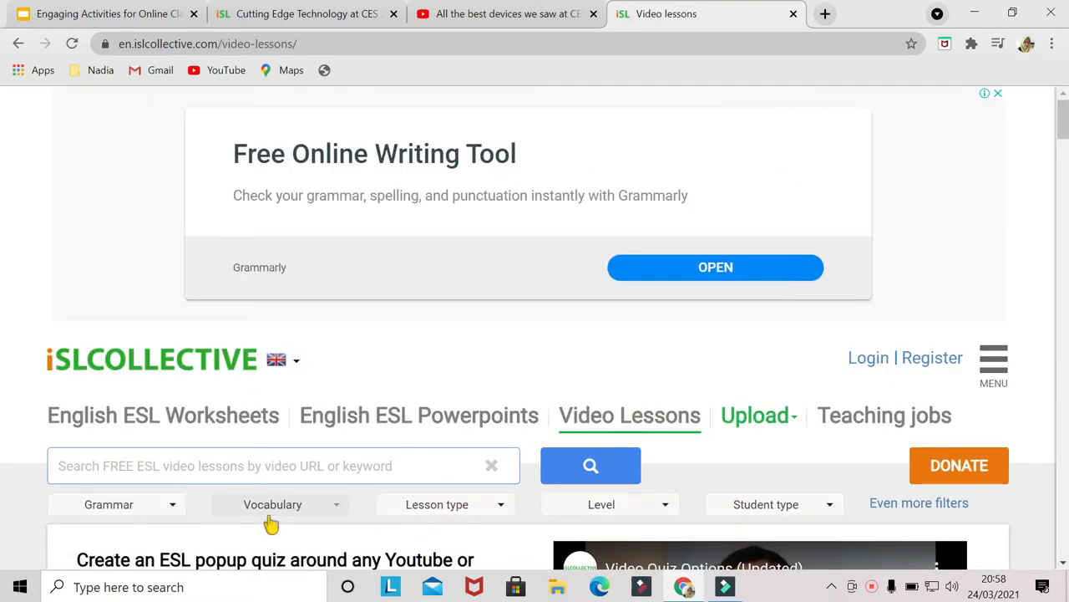
pyautogui.scroll(-3, 270, 520)
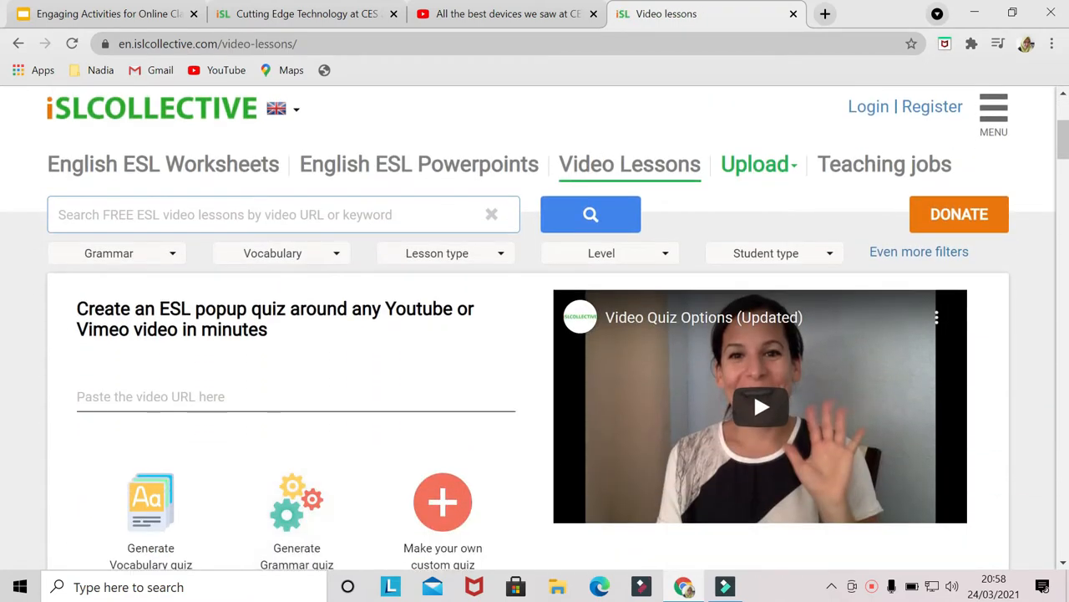
# - Copy the share link of the 'All the best devices we saw at CES 2021' YouTube video
pyautogui.click(492, 15)
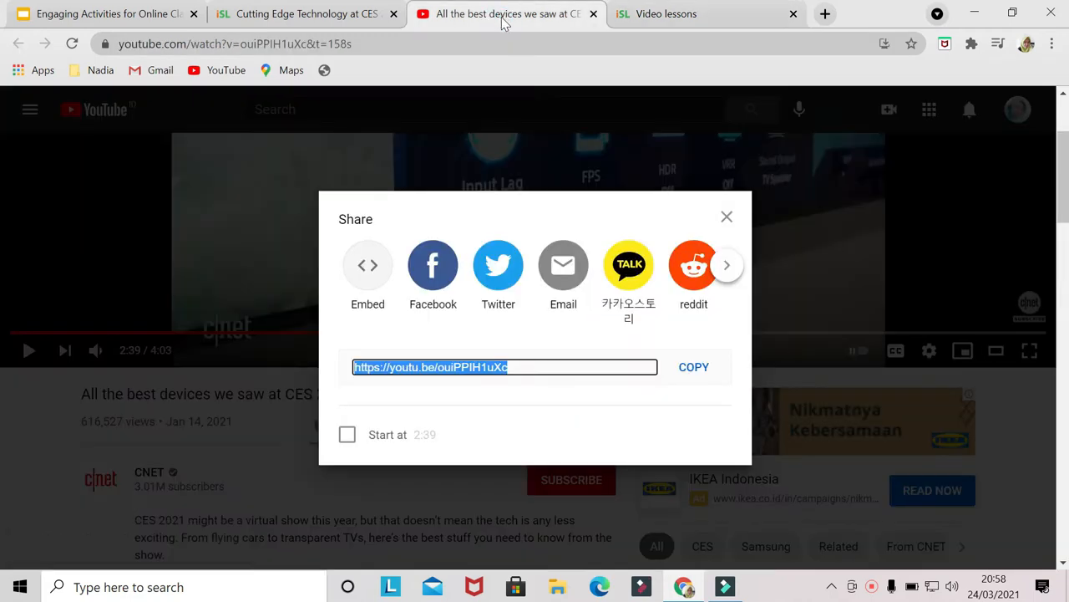
pyautogui.click(694, 369)
pyautogui.click(727, 217)
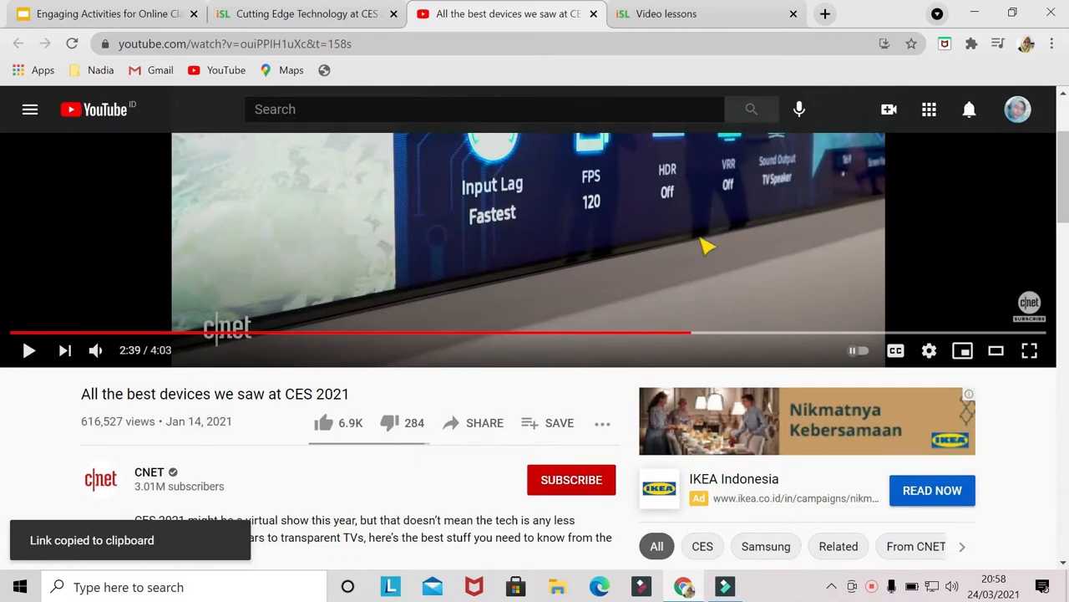
pyautogui.scroll(2, 702, 250)
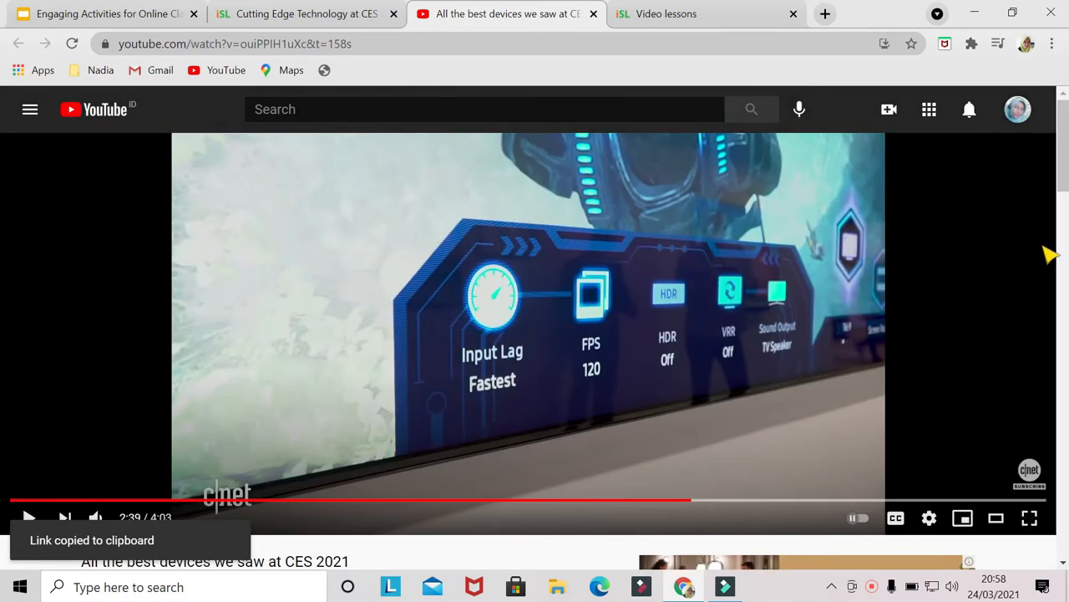
pyautogui.scroll(-2, 3, 196)
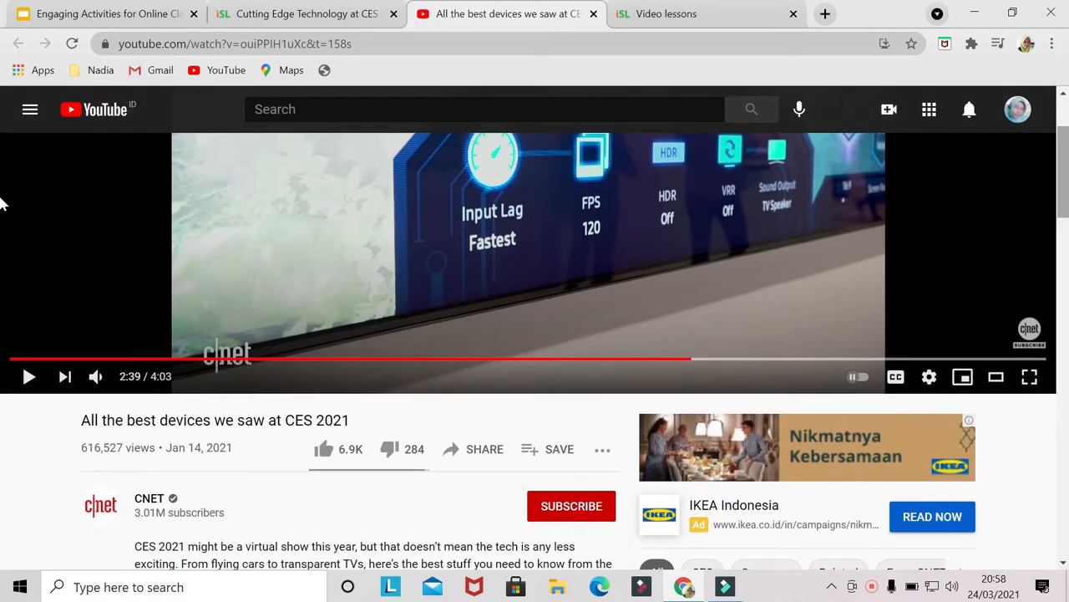
# - Log in with Google and paste the video link into the quiz video URL field
pyautogui.click(667, 14)
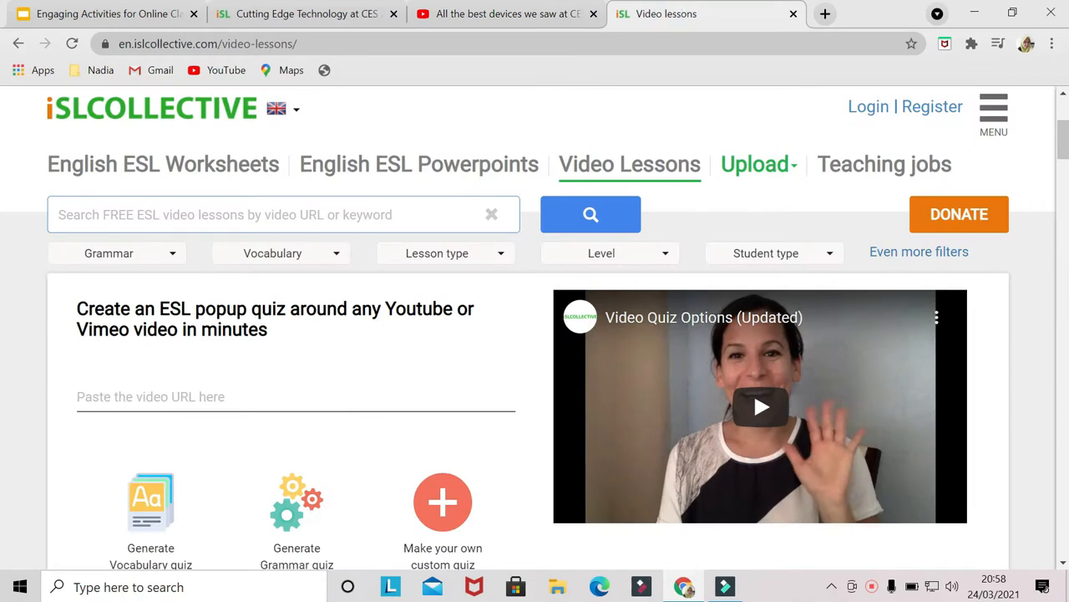
pyautogui.click(107, 398)
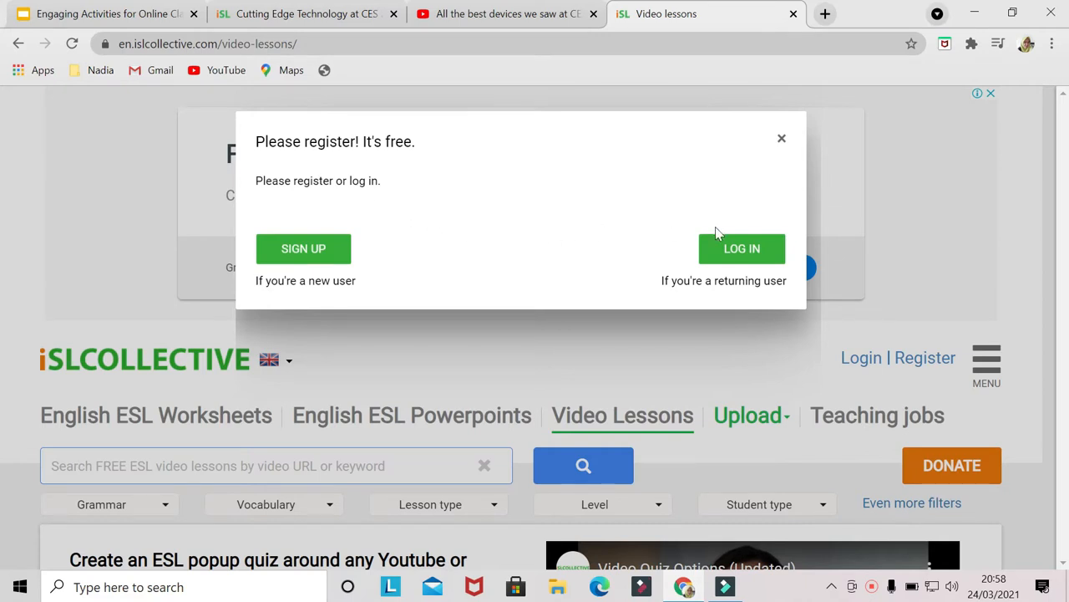
pyautogui.click(741, 250)
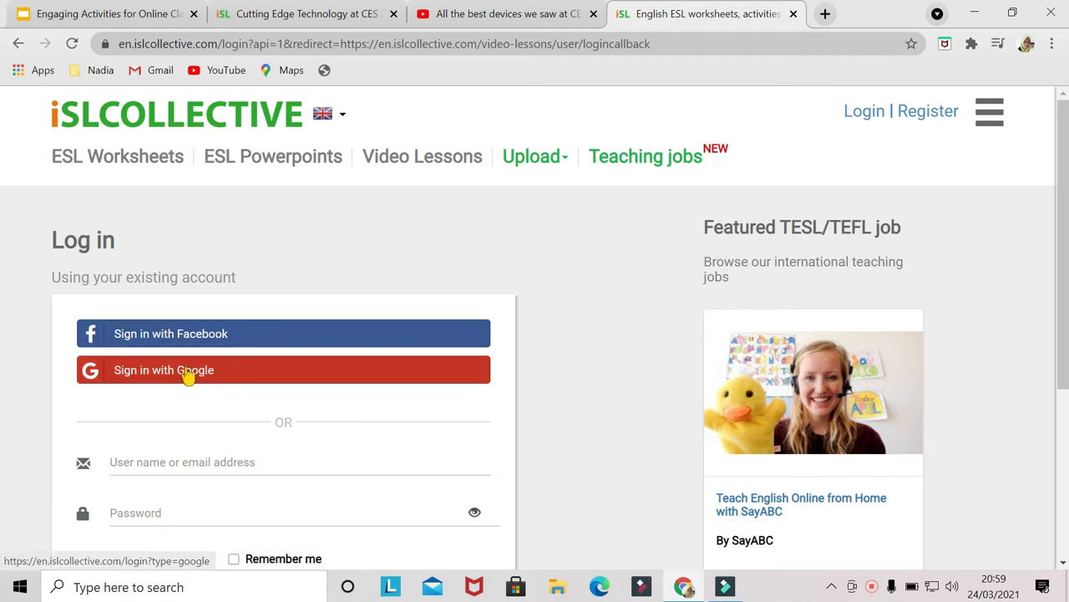
pyautogui.click(188, 376)
pyautogui.hotkey('ctrl', 'v')
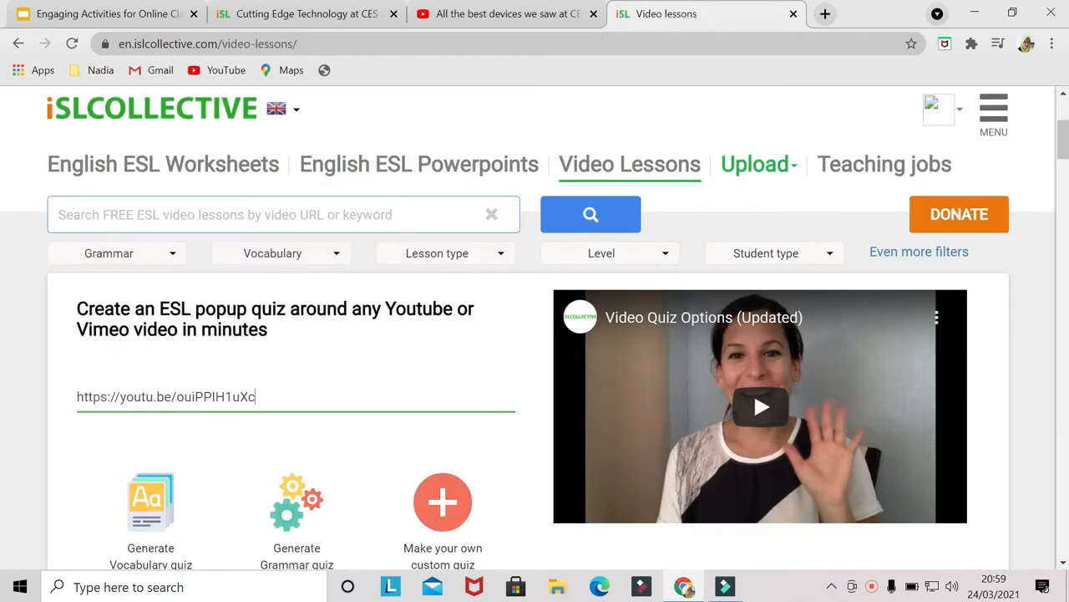
# - Start making your own custom quiz for the pasted video
pyautogui.scroll(-1, 243, 407)
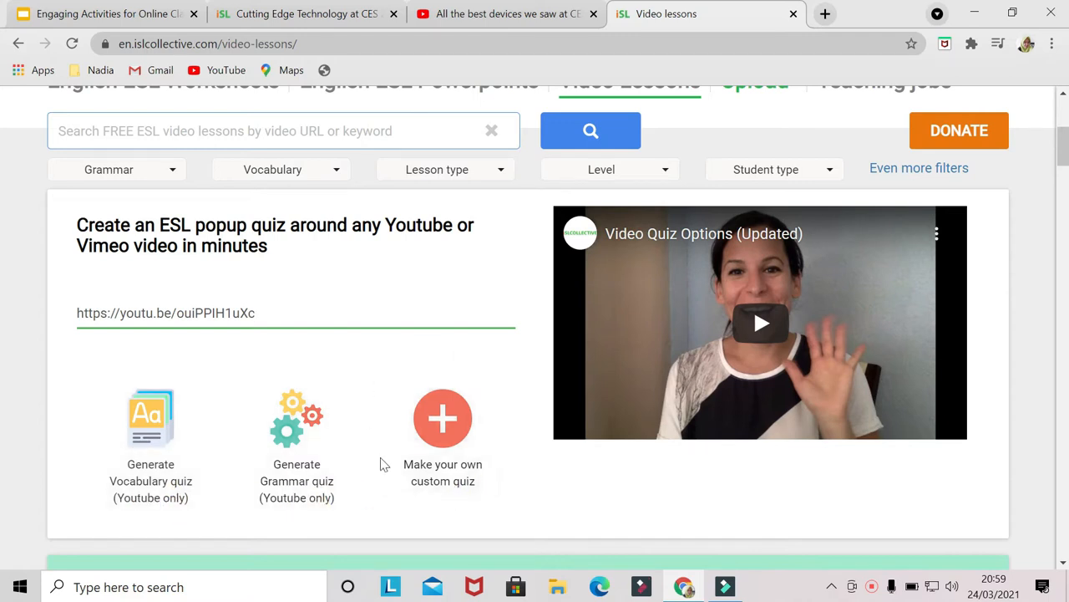
pyautogui.click(446, 422)
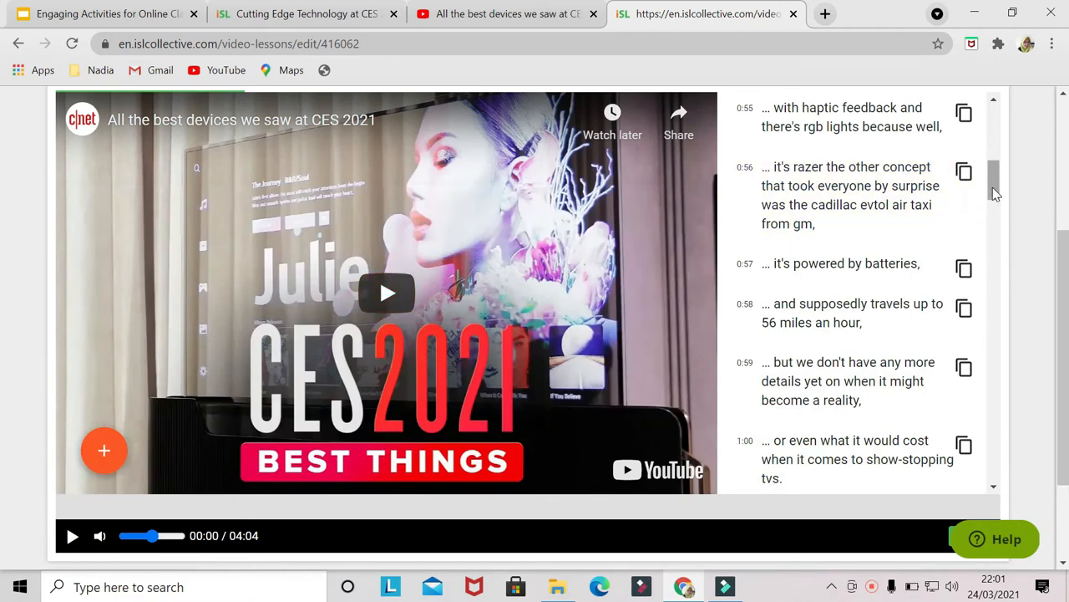
# - Play the video in the quiz editor and pause it at 00:40
pyautogui.moveTo(993, 187); pyautogui.dragTo(994, 122)
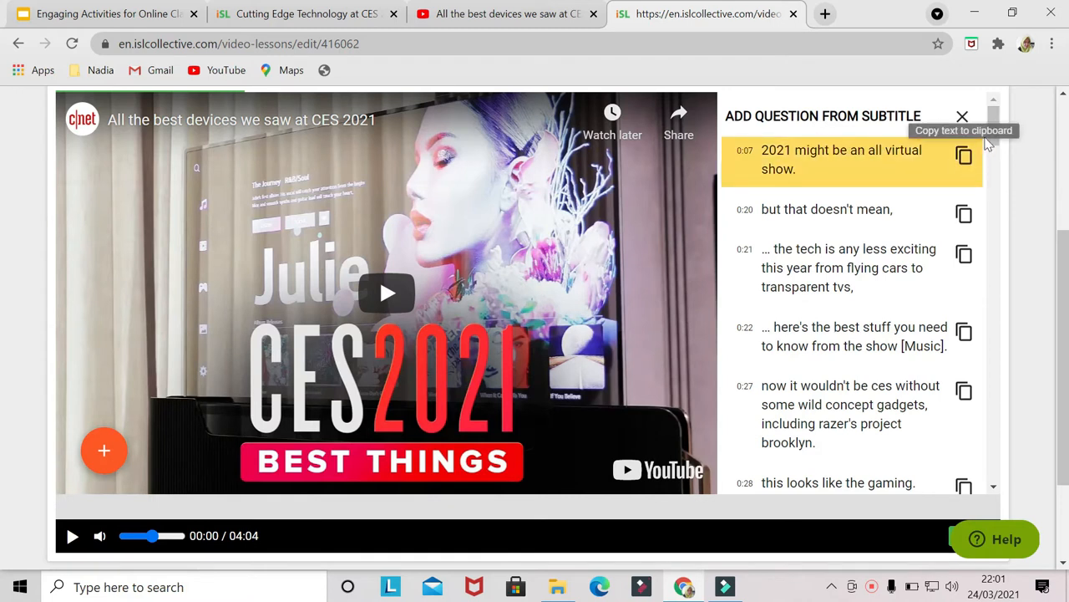
pyautogui.moveTo(991, 122)
pyautogui.mouseDown()
pyautogui.moveTo(997, 376)
pyautogui.moveTo(1008, 112)
pyautogui.mouseUp()
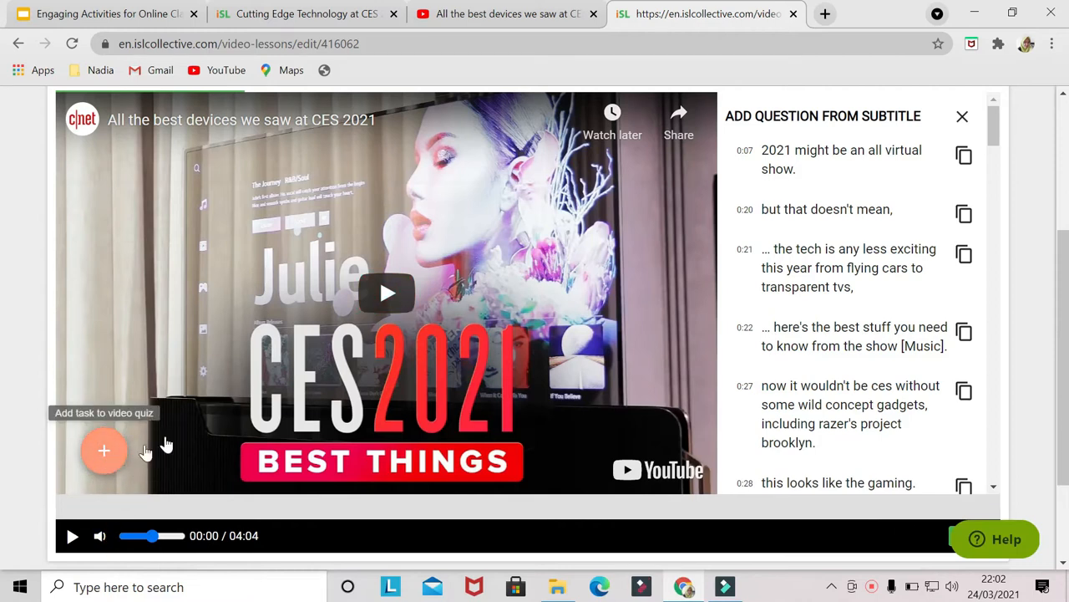
pyautogui.click(385, 294)
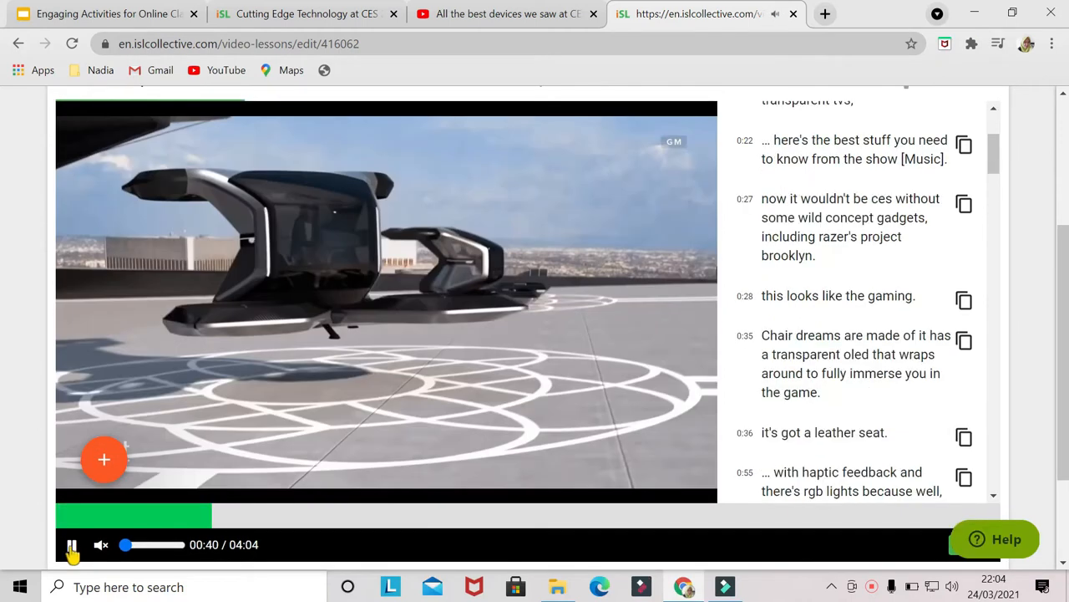
pyautogui.click(71, 544)
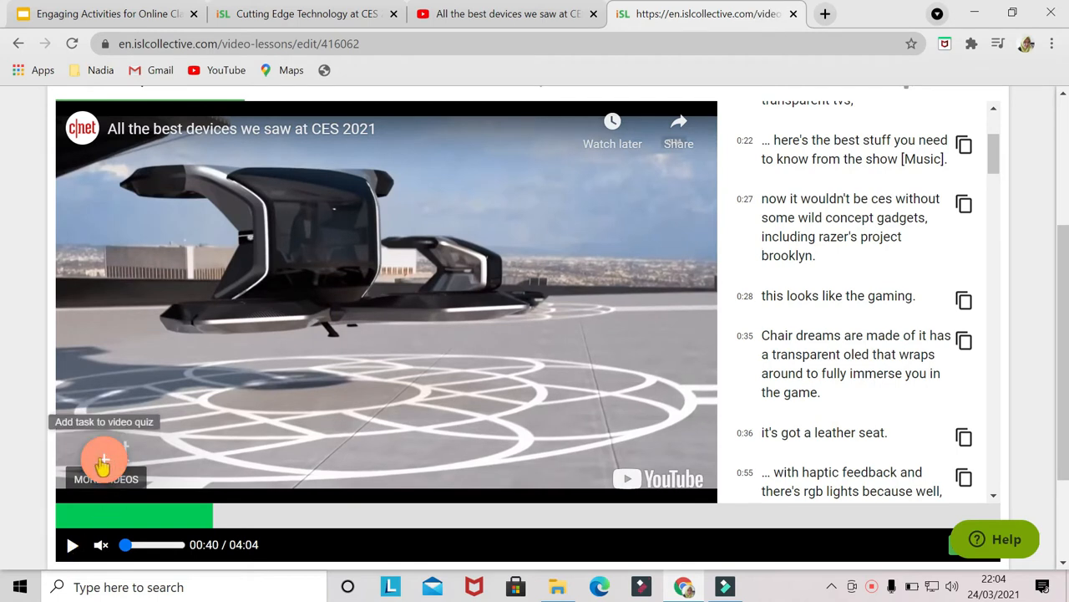
# - Add a matching task with the instruction 'All of these are correct about Project Brooklyn'
pyautogui.click(103, 462)
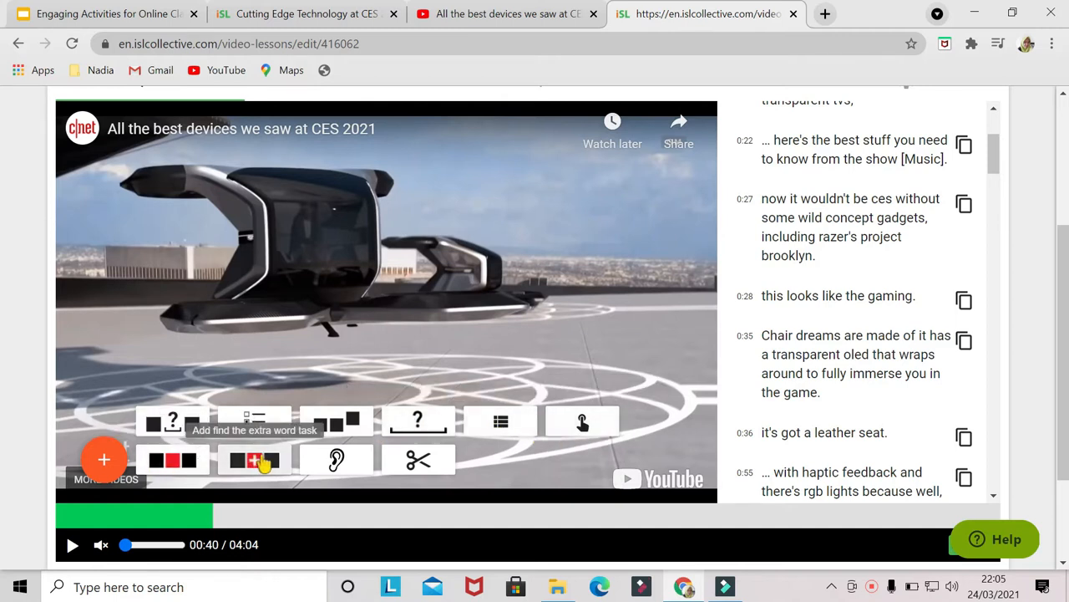
pyautogui.click(503, 425)
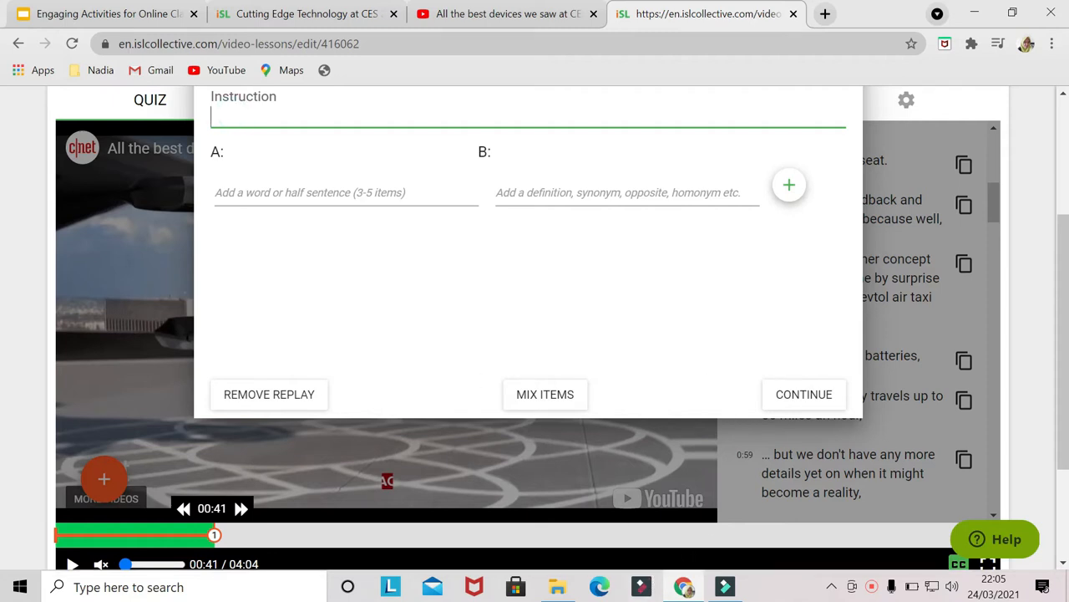
pyautogui.write('All of these are correct about Project Brooklyn')
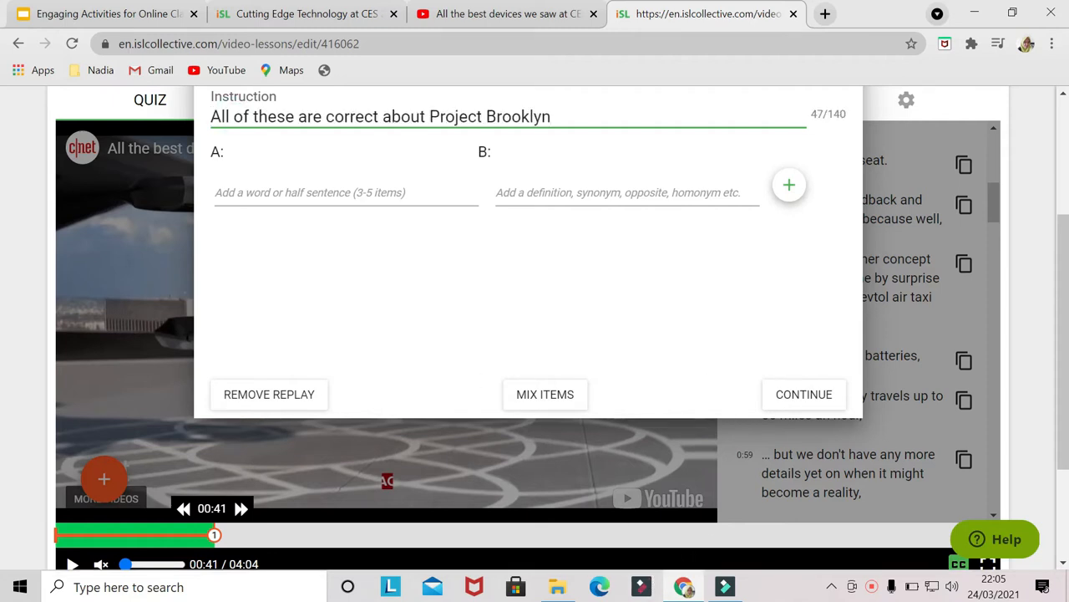
# - Add the first matching pair: 'This looks like' with 'has haptic feedback'
pyautogui.click(219, 192)
pyautogui.write('This looks like')
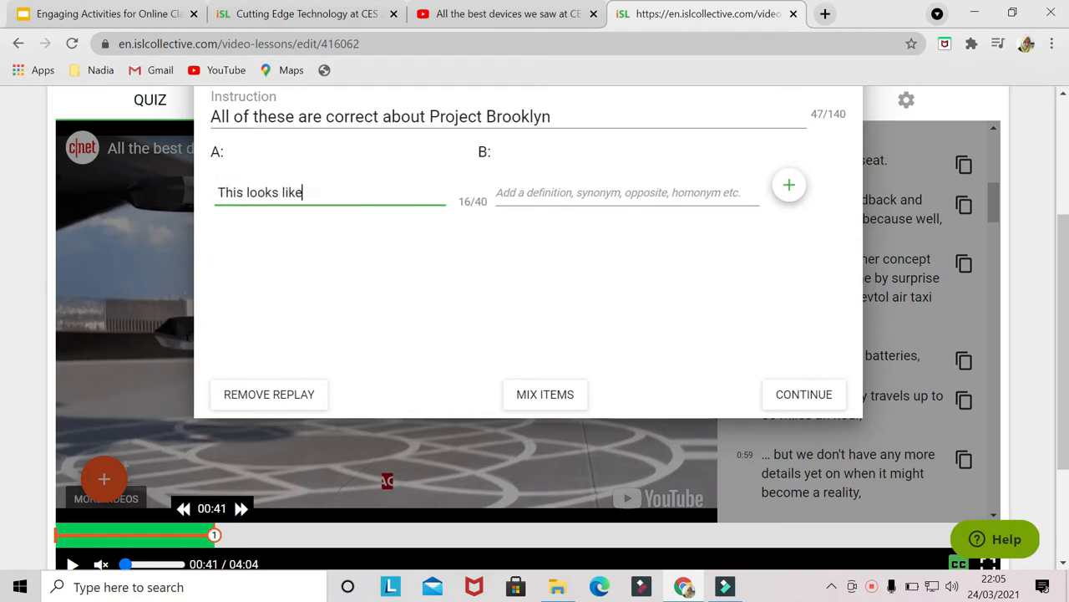
pyautogui.click(496, 192)
pyautogui.write('has haptic feedback')
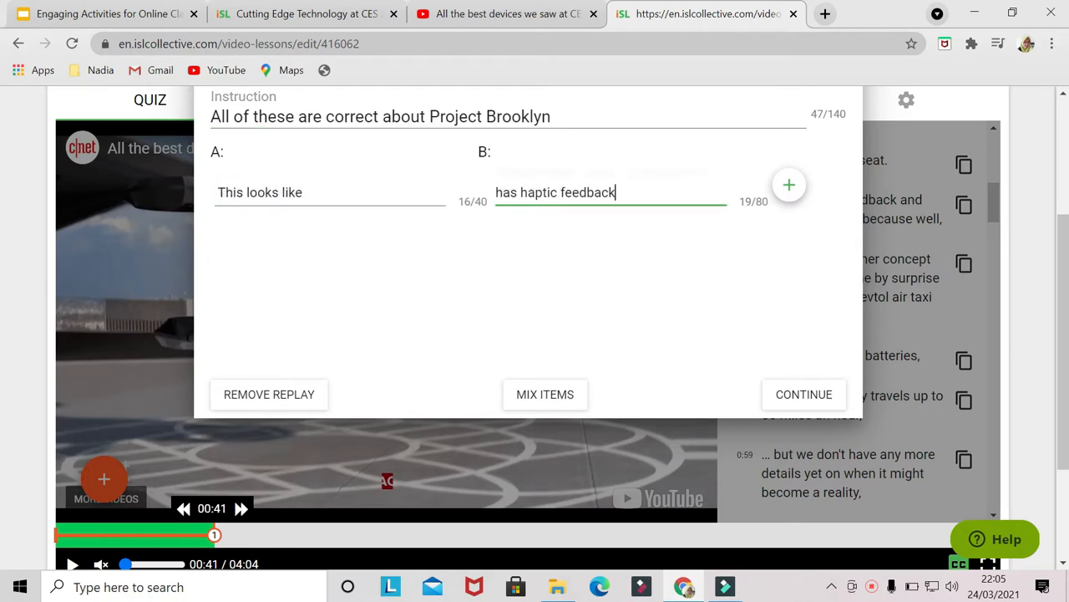
pyautogui.click(789, 188)
# - Add a second pair: 'There is RGB lights' with 'wraps around to fully immerse you in the game'
pyautogui.write('There is RGB lights')
pyautogui.click(544, 192)
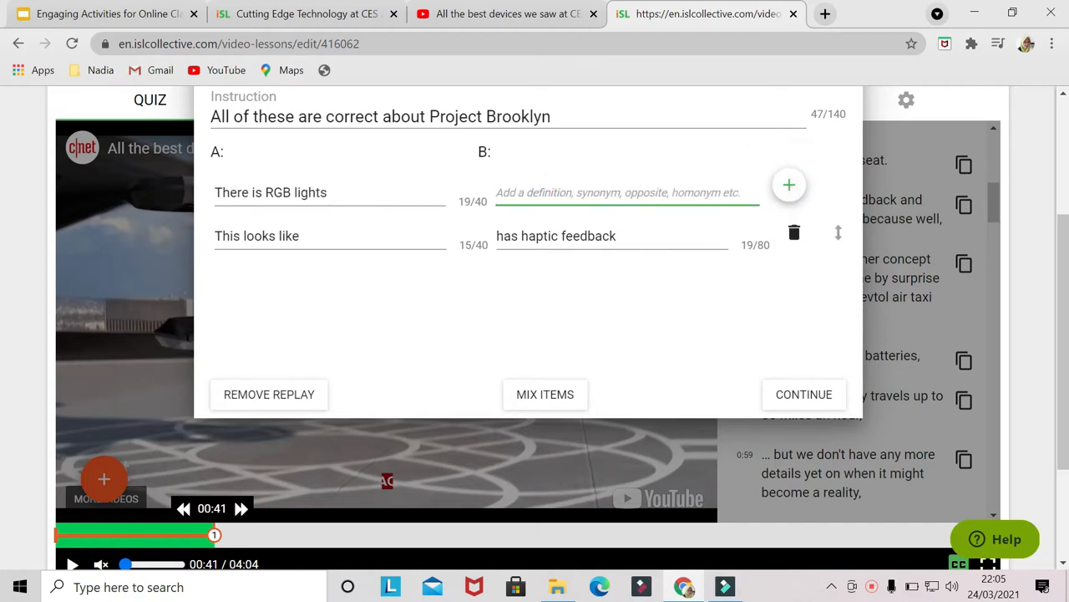
pyautogui.hotkey('ctrl', 'v')
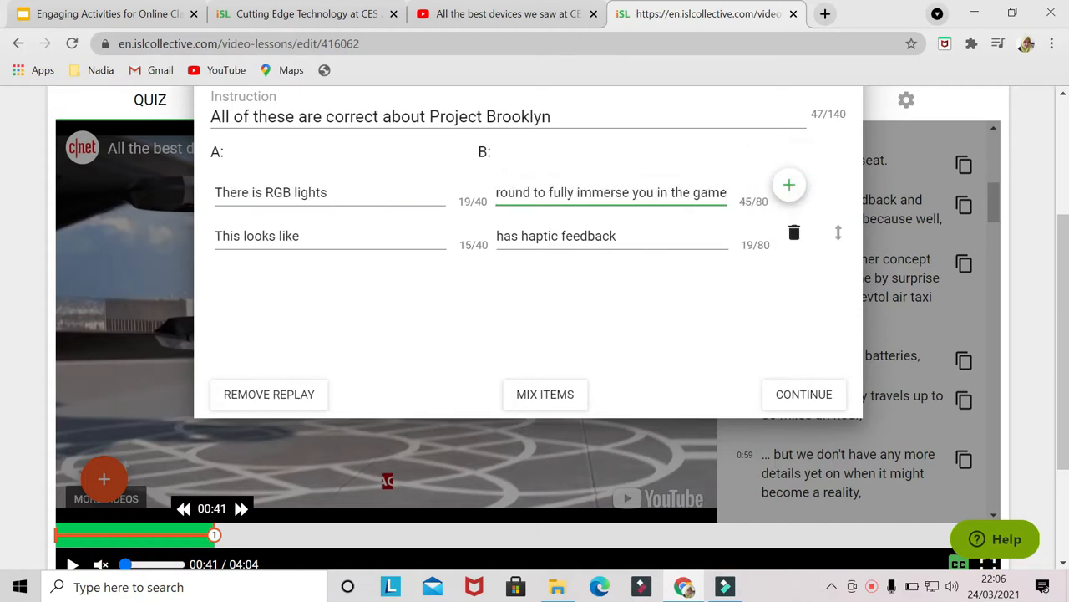
pyautogui.click(789, 187)
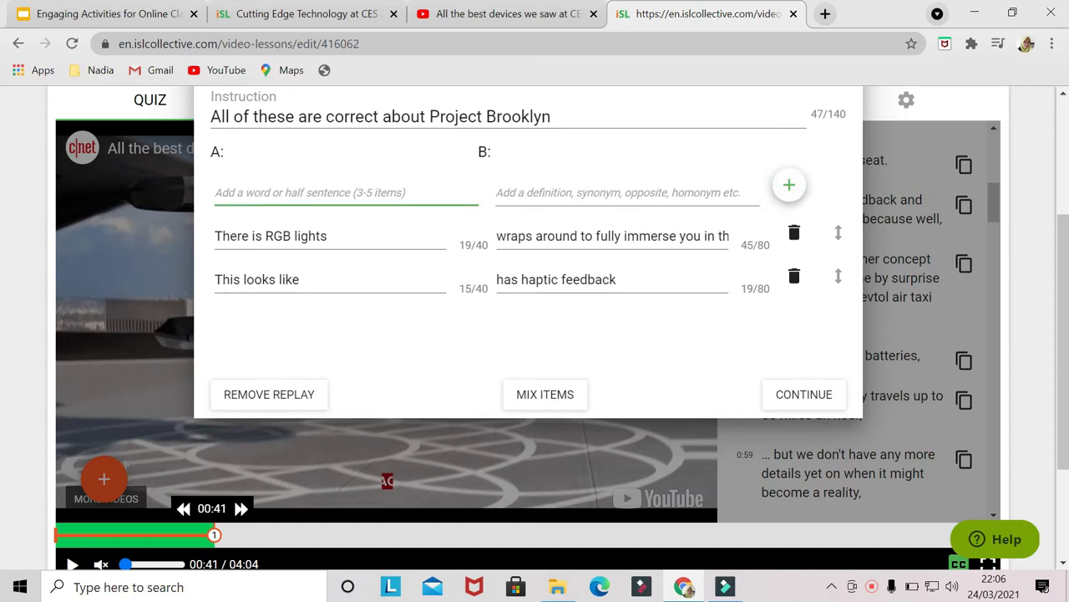
# - Add a third pair: 'It's got a leather set that' with 'because it's produced by Razer'
pyautogui.write("It's got a leather set that")
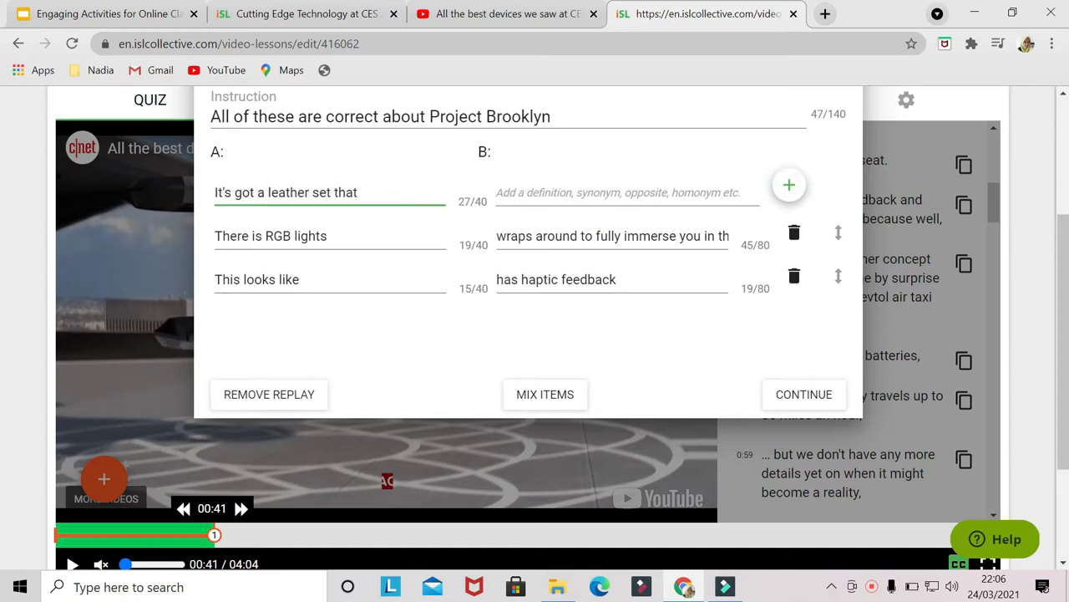
pyautogui.click(535, 192)
pyautogui.write("because it's produced by Razer")
pyautogui.click(789, 186)
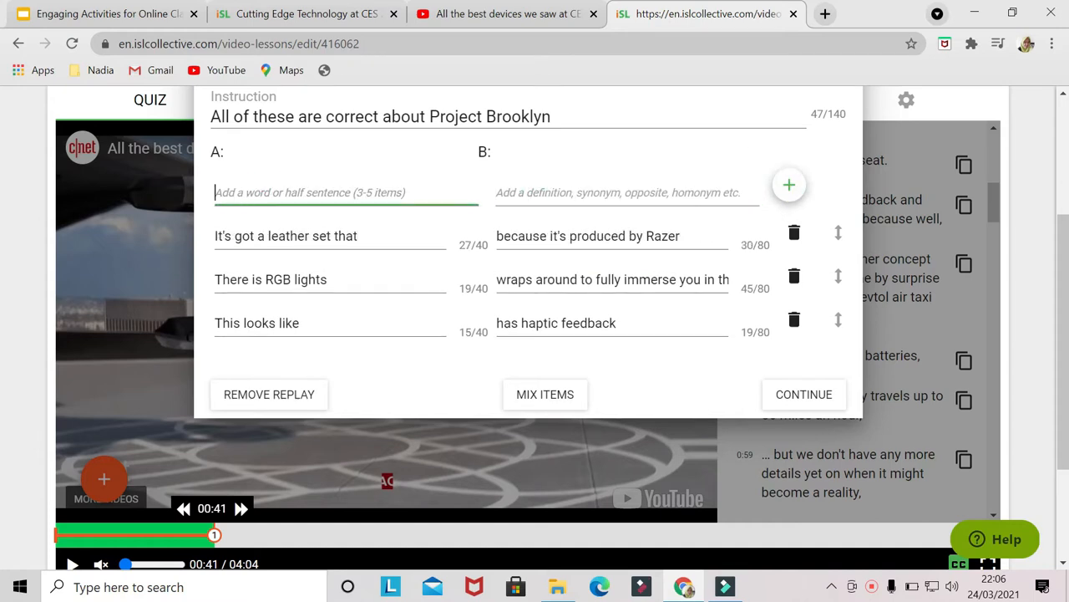
# - Add a fourth pair: 'It has a transparant OLED that' with 'the gaming chair dreams are made of'
pyautogui.write('It has a transparant OLED that')
pyautogui.press('Tab')
pyautogui.write('the gaming chair dreams are made of')
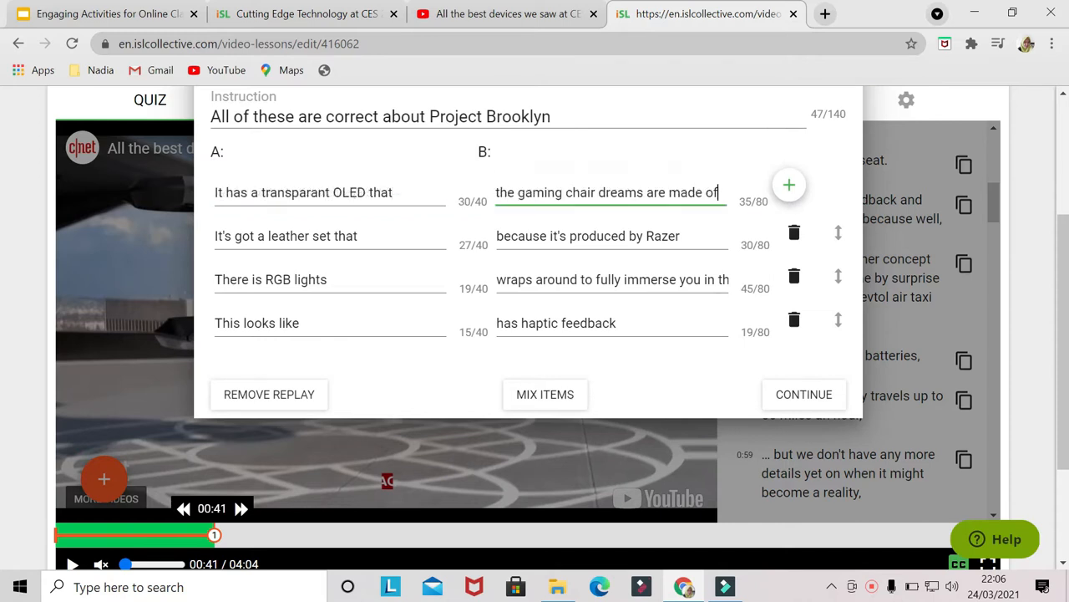
pyautogui.click(791, 189)
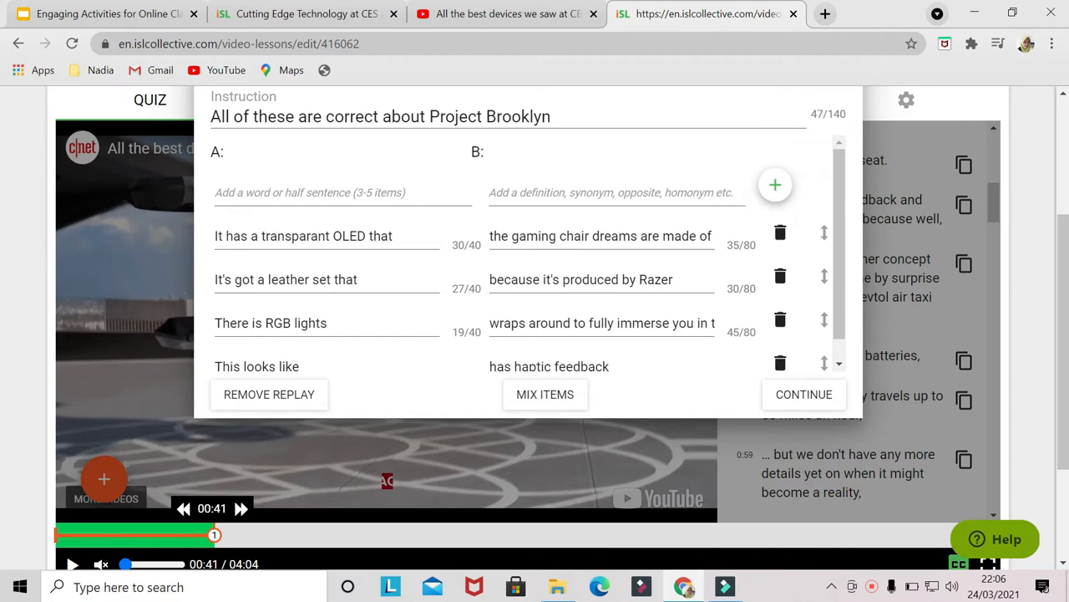
# - Preview the matching task with mixed items and continue the video
pyautogui.click(550, 403)
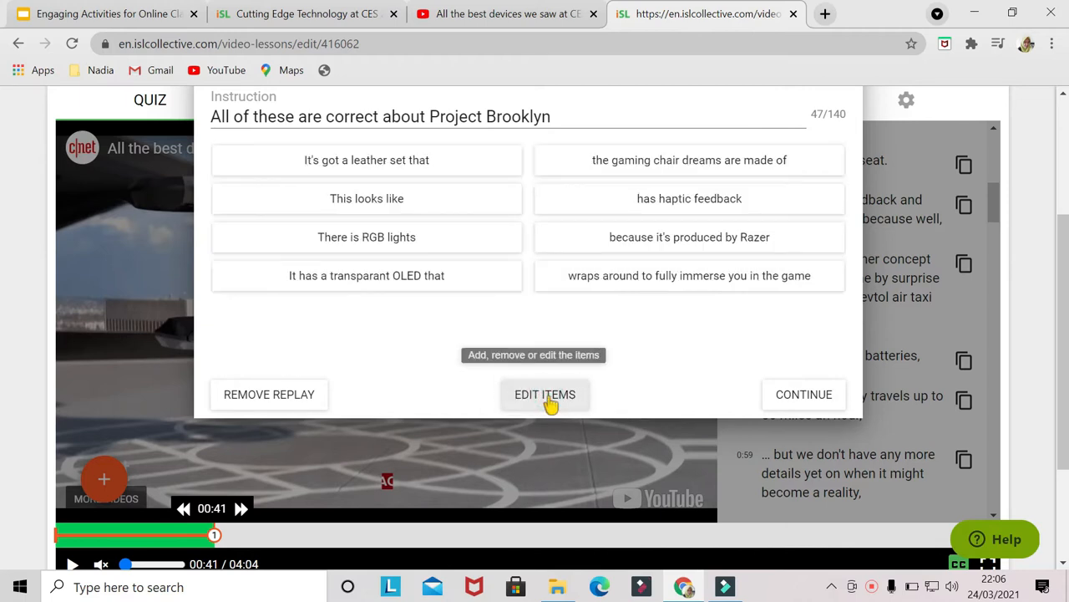
pyautogui.click(799, 396)
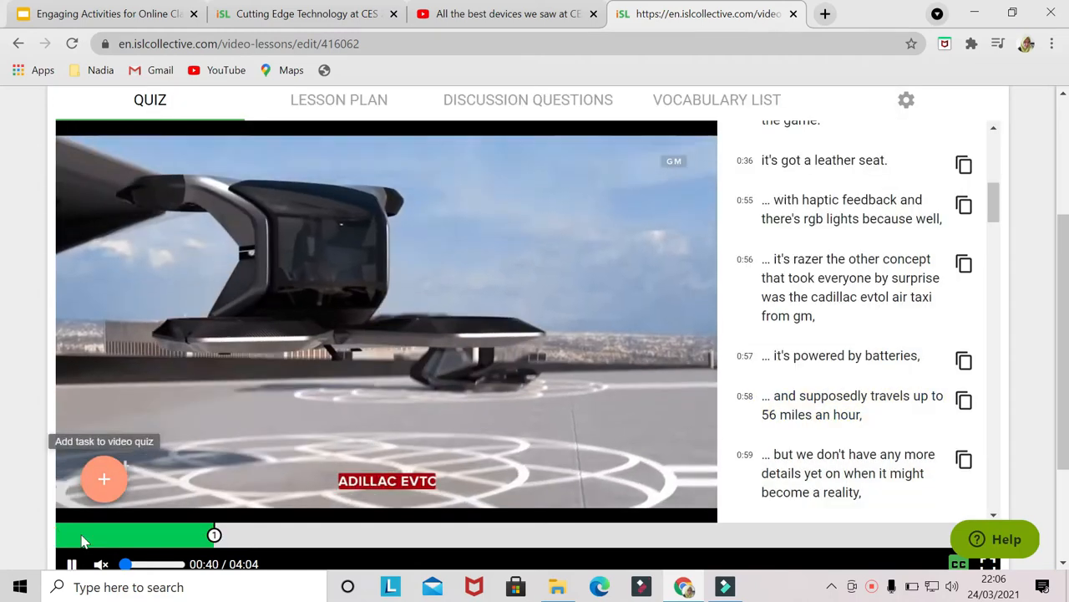
# - Resume the video, open the task menu, and copy the 0:56 subtitle about the Cadillac eVTOL air taxi
pyautogui.click(101, 564)
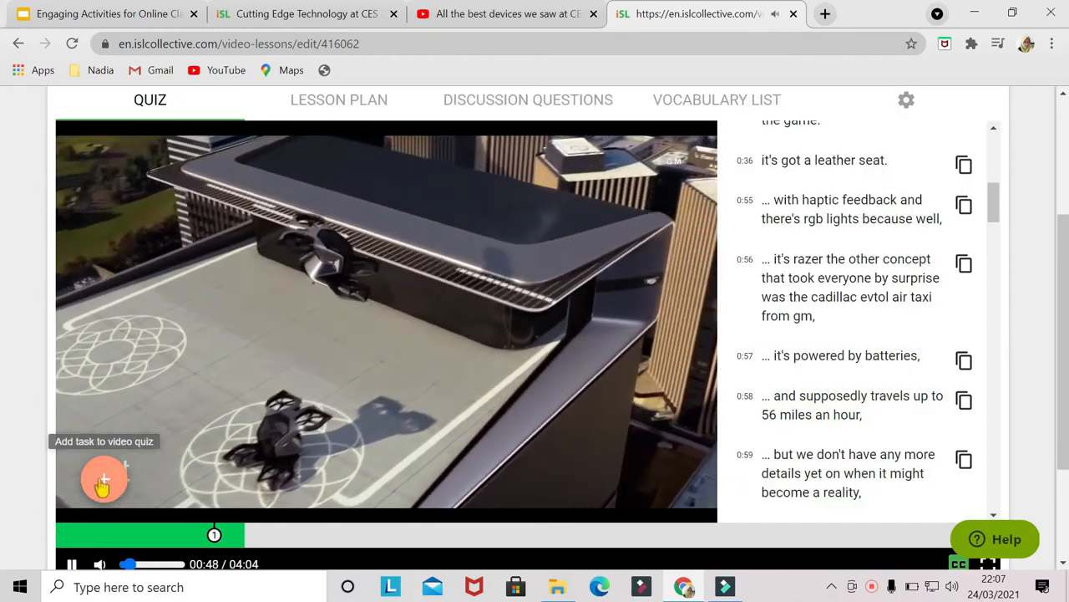
pyautogui.click(102, 480)
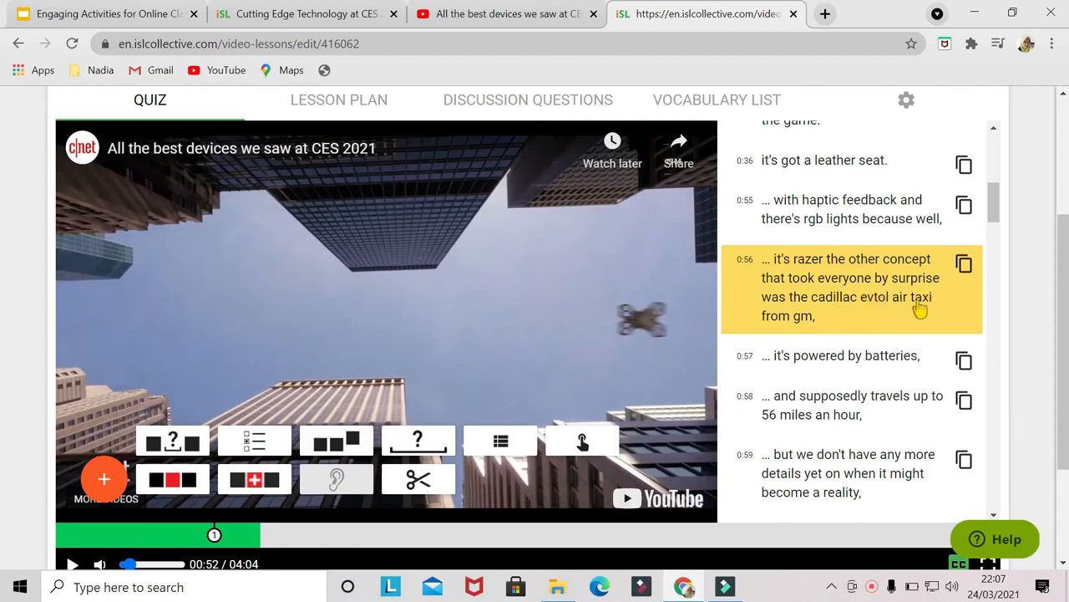
pyautogui.click(964, 266)
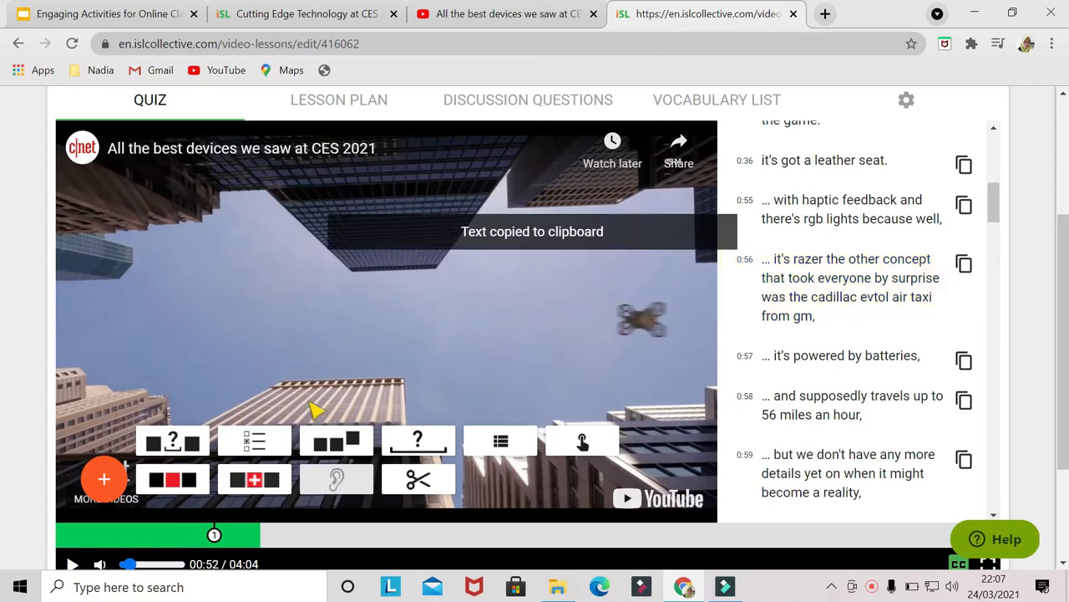
# - Add a scrambled sentence task and paste the copied subtitle as the sentence to be scrambled
pyautogui.click(344, 443)
pyautogui.click(424, 176)
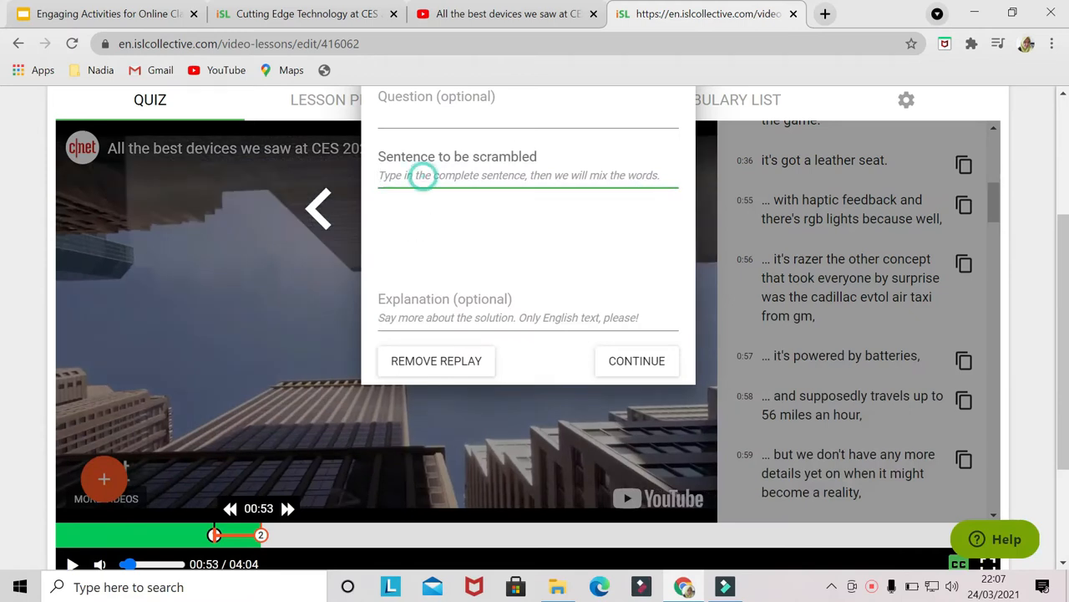
pyautogui.hotkey('ctrl', 'v')
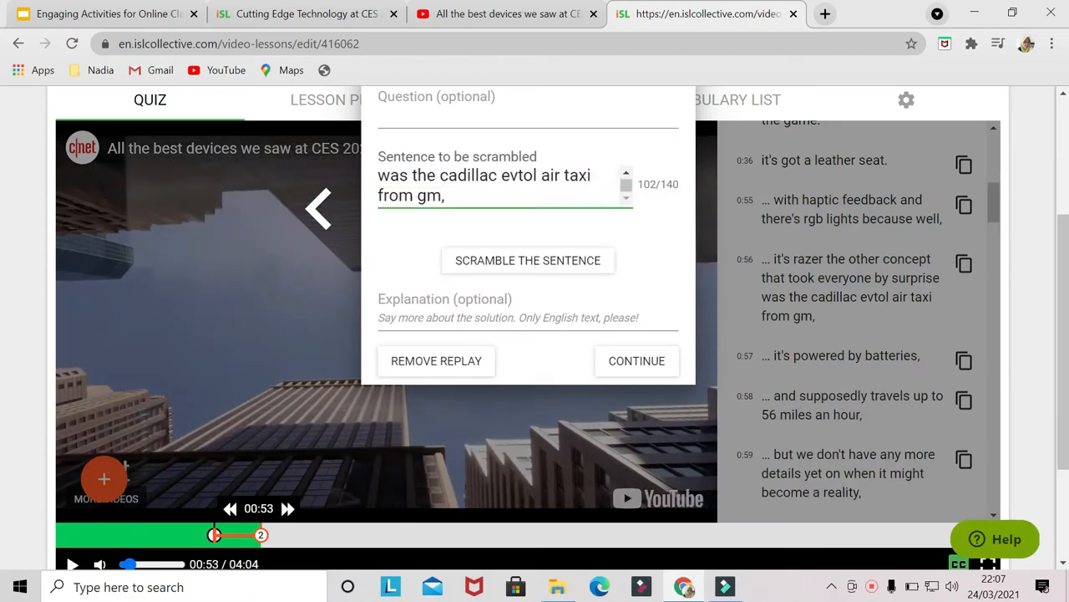
# - Rewrite the scrambled sentence as 'The Cadillac Evtol air taxi from GM is powered by batteries.'
pyautogui.moveTo(628, 185); pyautogui.dragTo(629, 178)
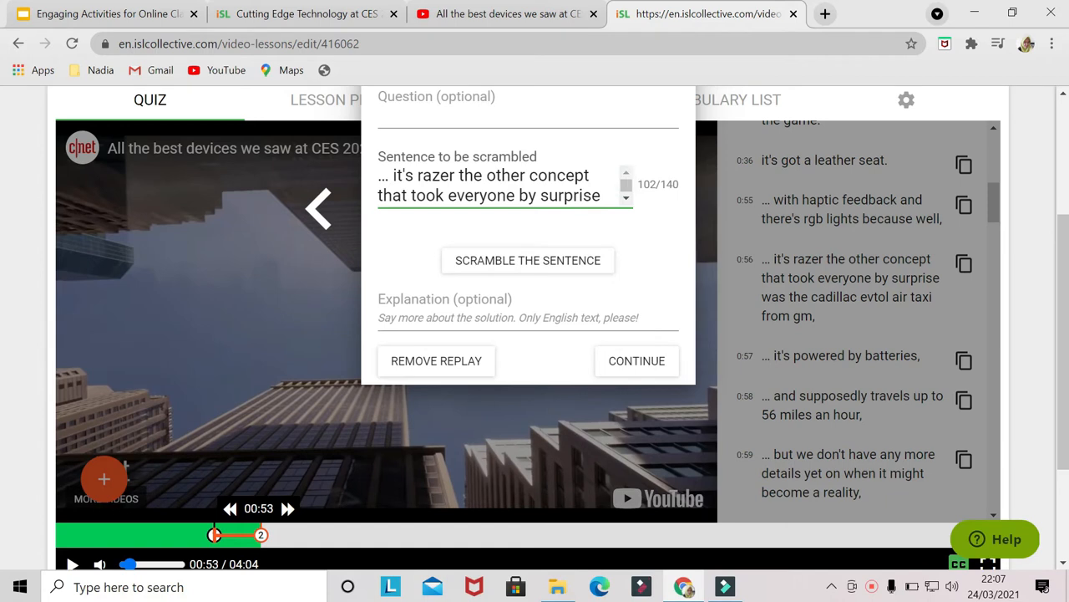
pyautogui.moveTo(381, 186); pyautogui.dragTo(385, 205)
pyautogui.press('capslock')
pyautogui.write('T')
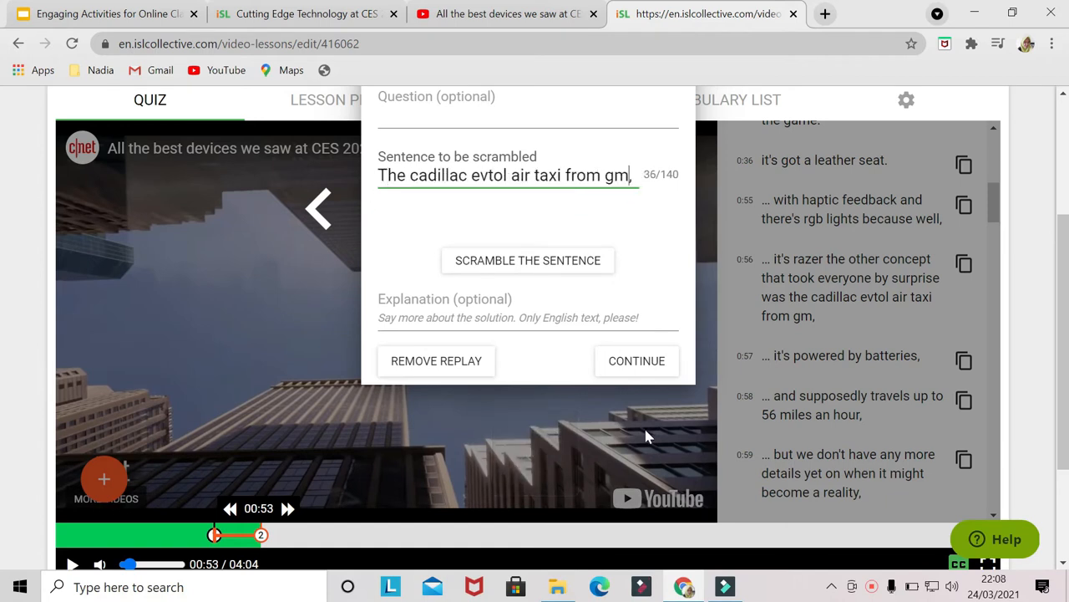
pyautogui.press('capslock')
pyautogui.write('GM')
pyautogui.press('capslock')
pyautogui.press('Delete')
pyautogui.write('is powered by batteries.')
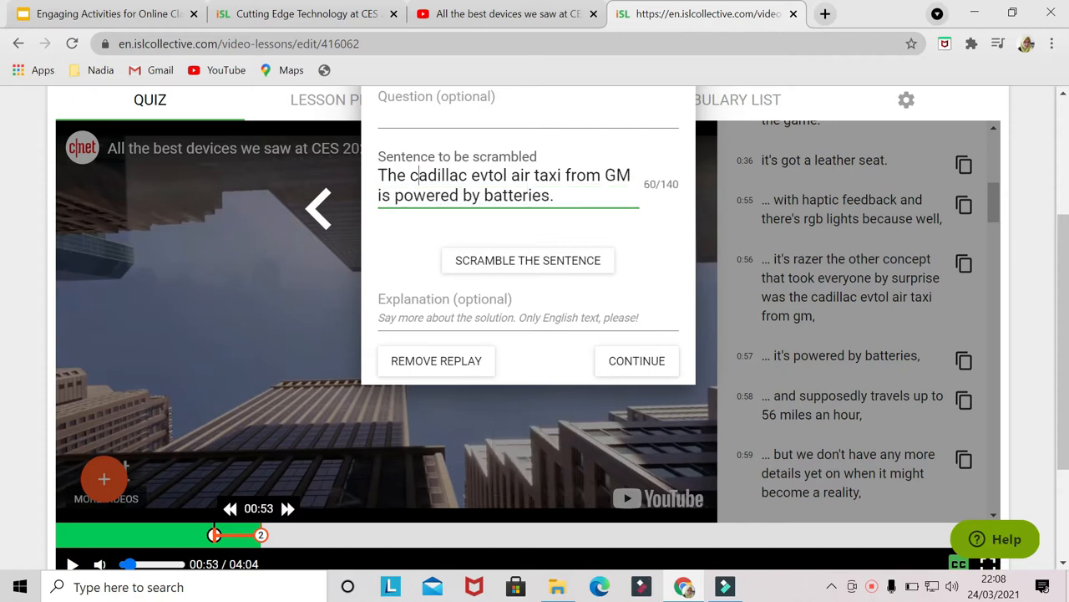
pyautogui.press('BackSpace')
pyautogui.write('C')
pyautogui.hotkey('ctrl', 'Right')
pyautogui.press('Delete')
pyautogui.write('E')
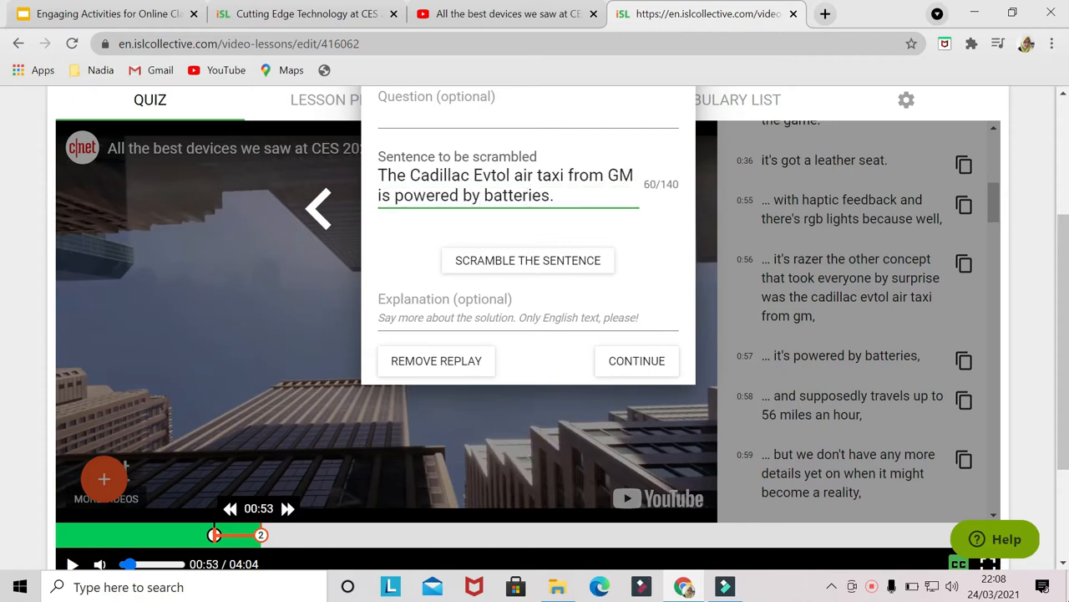
# - Scramble the sentence and continue watching the video
pyautogui.click(575, 265)
pyautogui.scroll(1, 608, 271)
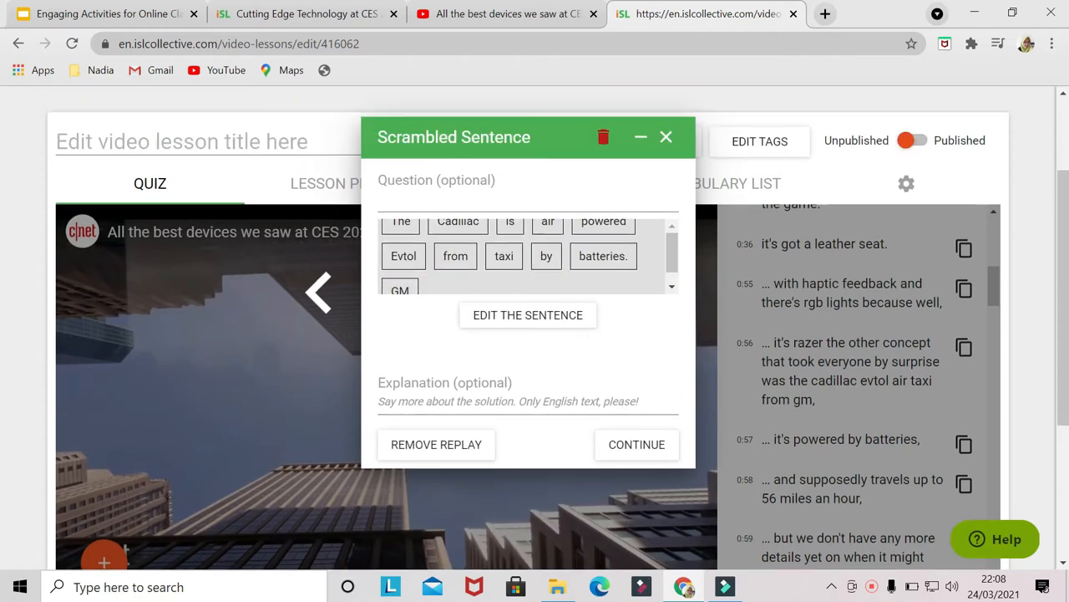
pyautogui.click(632, 447)
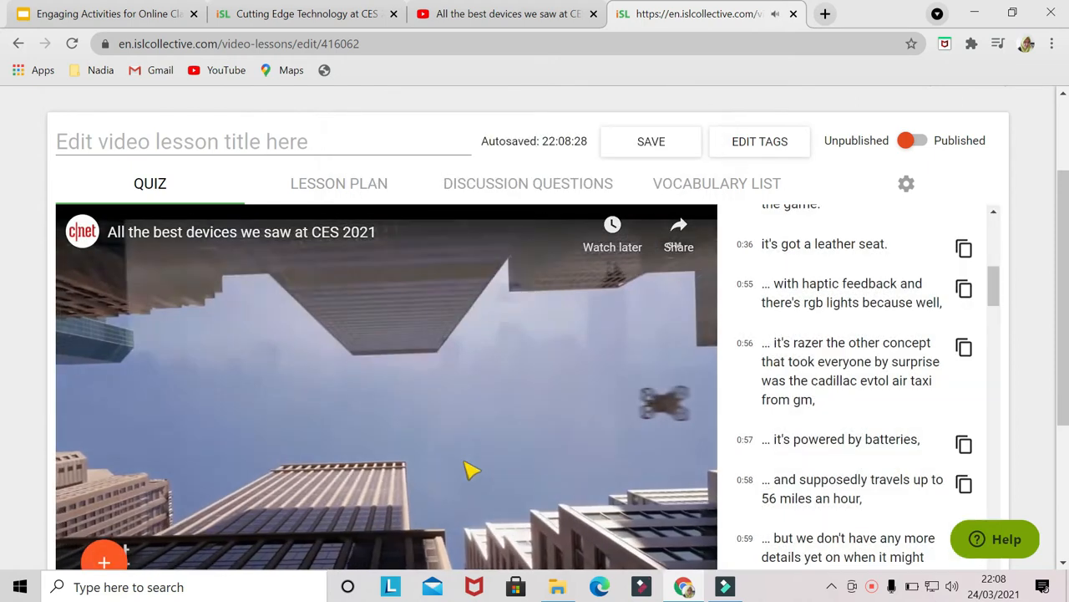
# - Add a gap-fill task and paste 'When it comes to show-stopping TVs, there were few that really caught our eyes.'
pyautogui.scroll(-1, 317, 465)
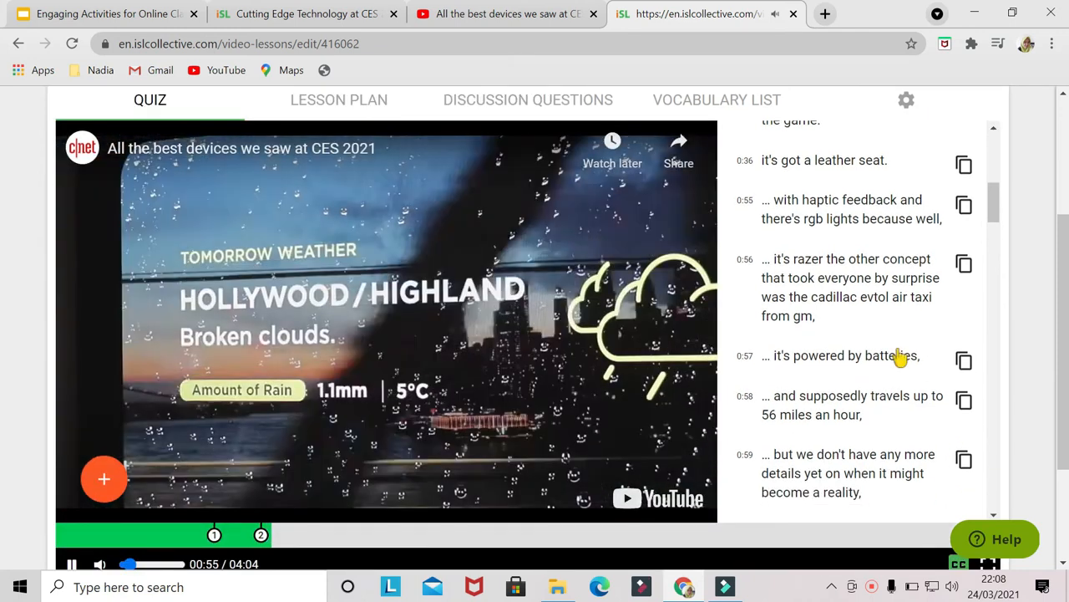
pyautogui.scroll(-1, 263, 464)
pyautogui.click(104, 395)
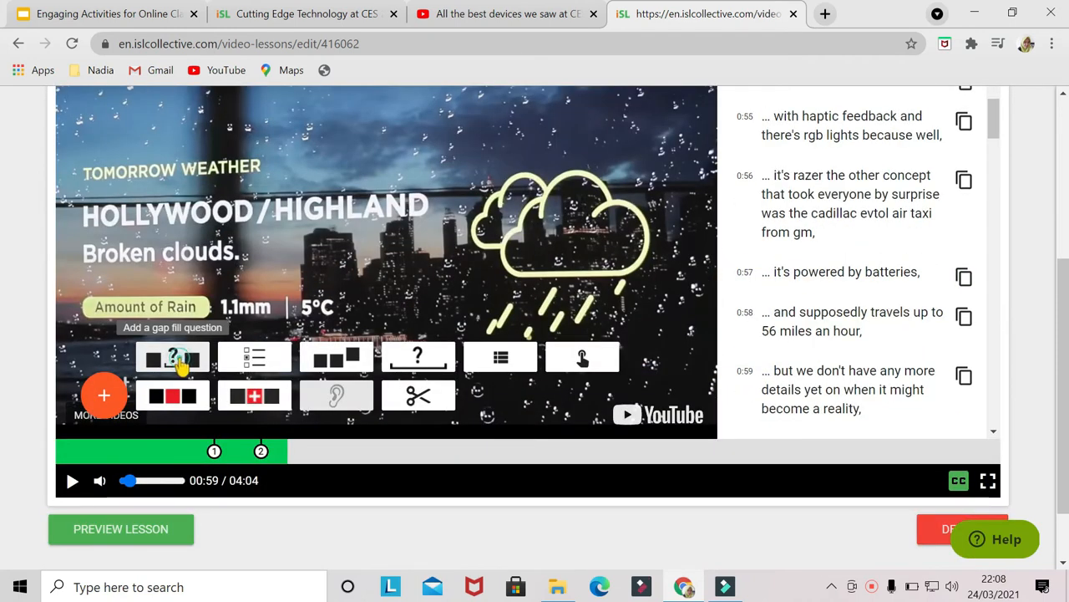
pyautogui.click(178, 359)
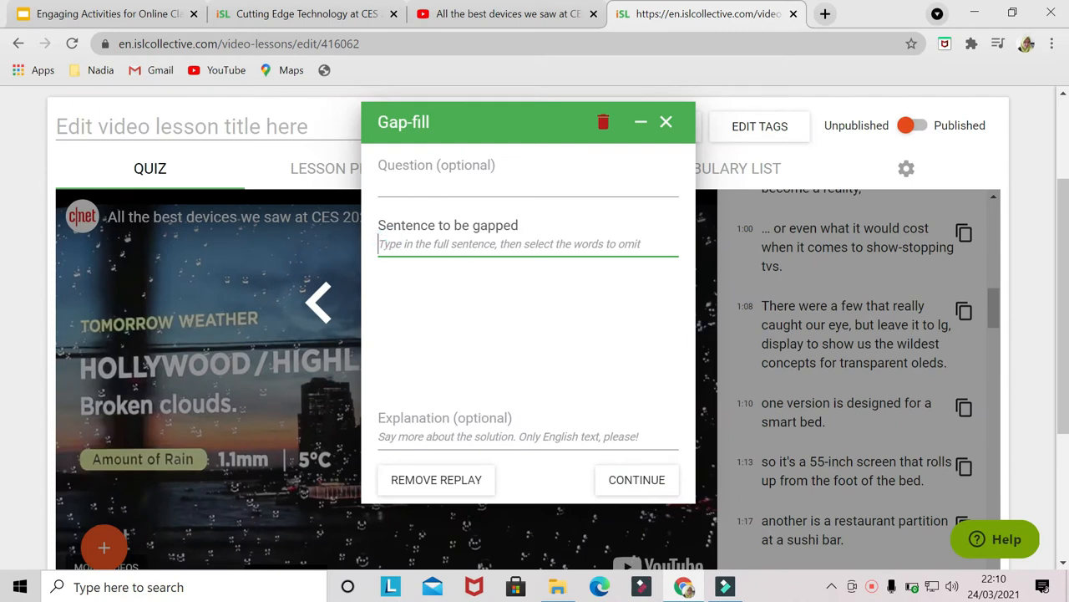
pyautogui.hotkey('ctrl', 'v')
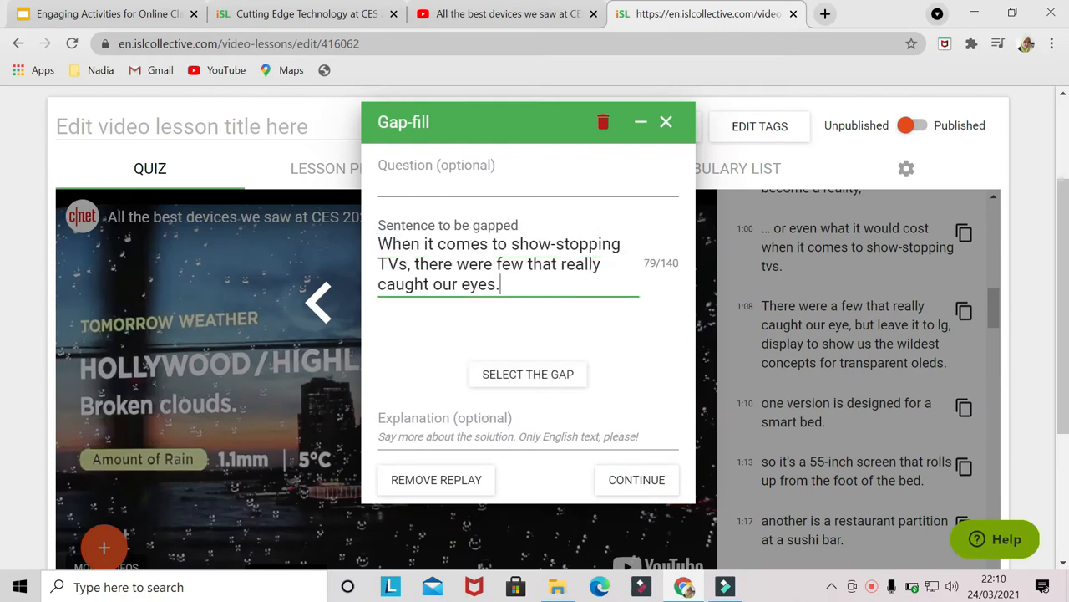
# - Select 'show-stopping' as the gap and continue the video
pyautogui.click(539, 375)
pyautogui.click(565, 248)
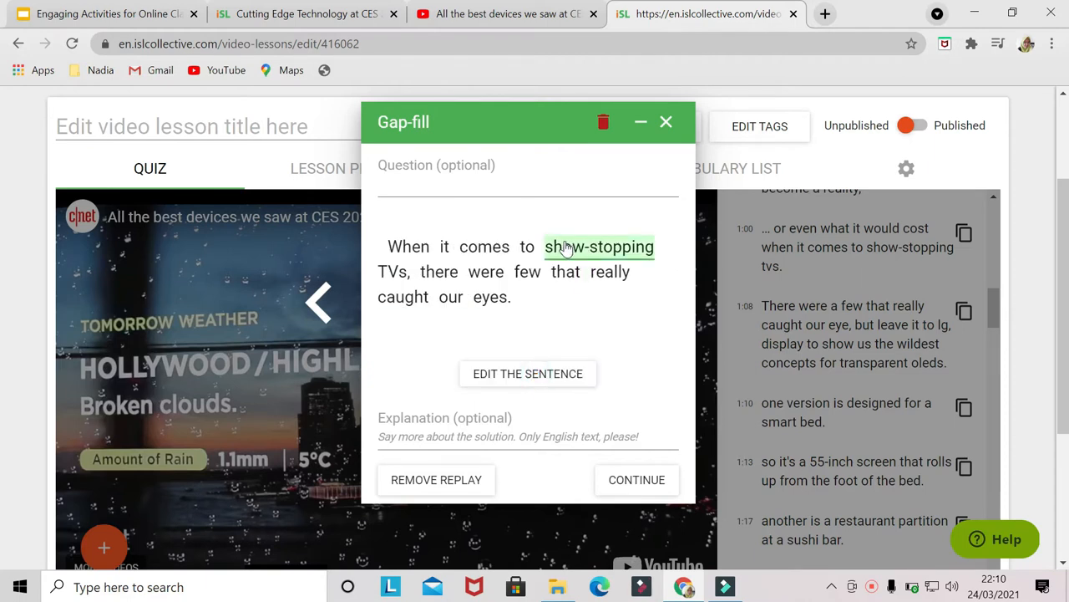
pyautogui.click(590, 254)
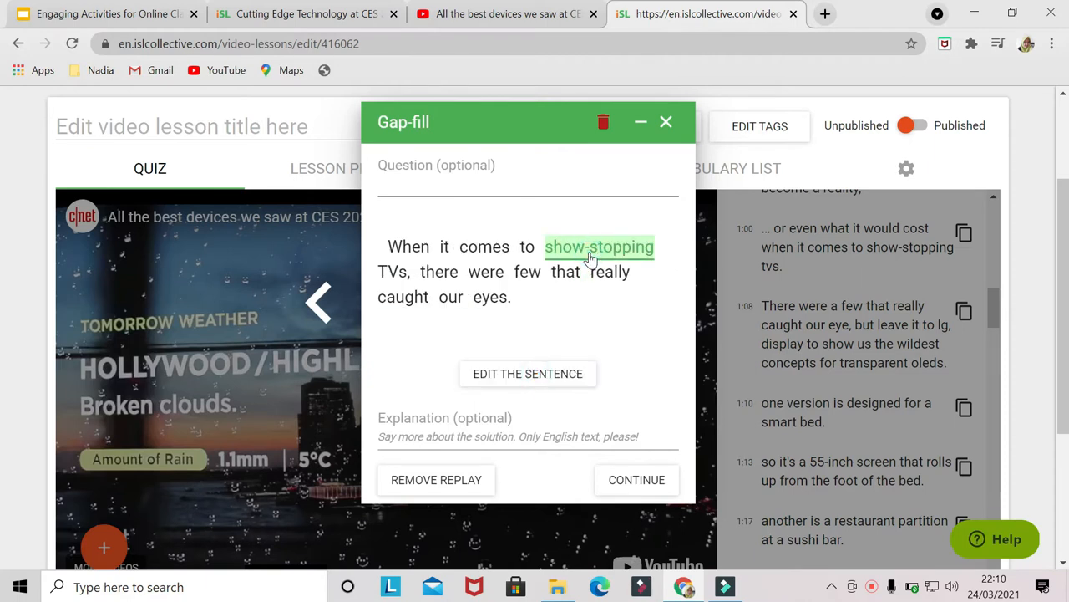
pyautogui.click(643, 488)
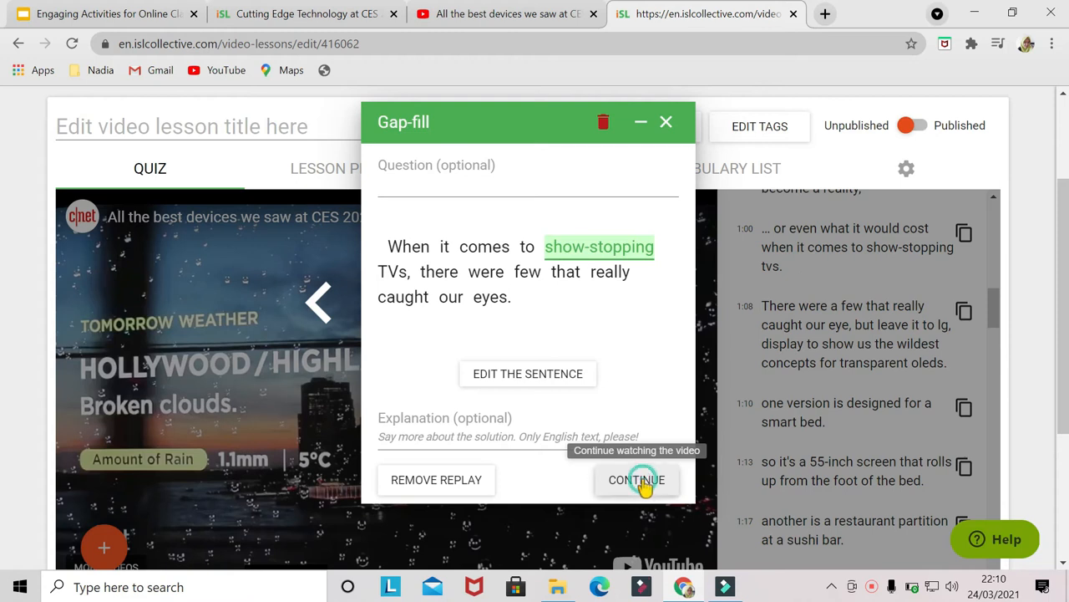
# - Add a tappable visual dictionary task with the question 'Where is the vase?'
pyautogui.scroll(-1, 589, 449)
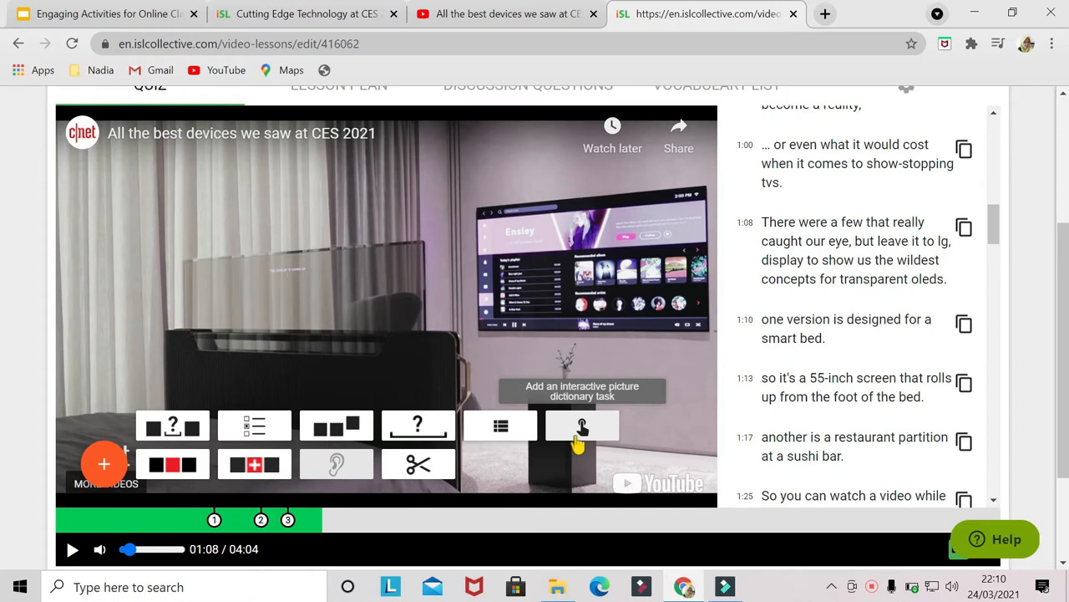
pyautogui.click(596, 426)
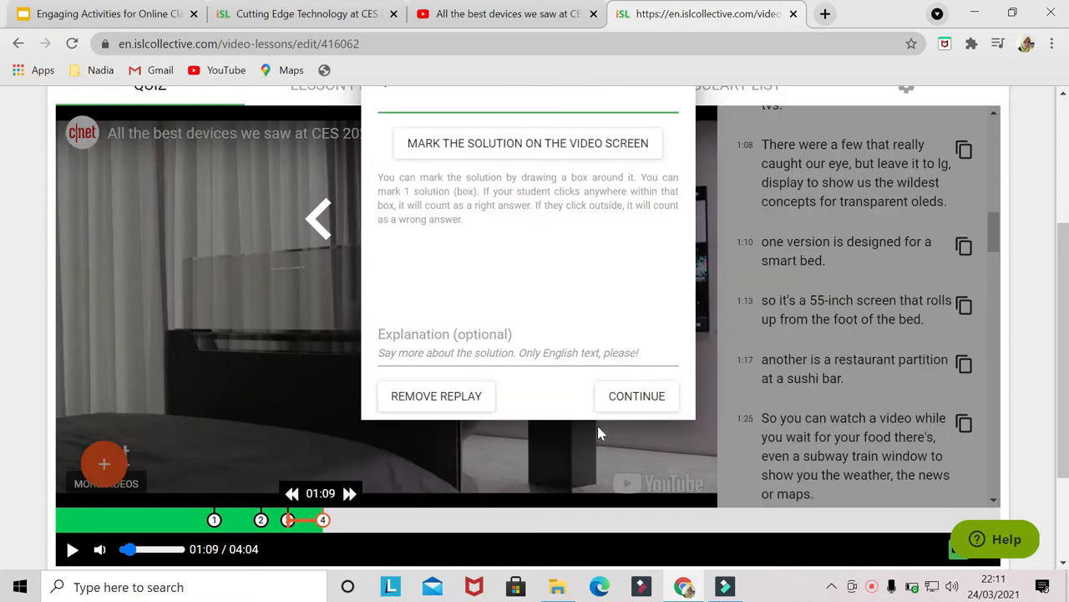
pyautogui.scroll(1, 558, 276)
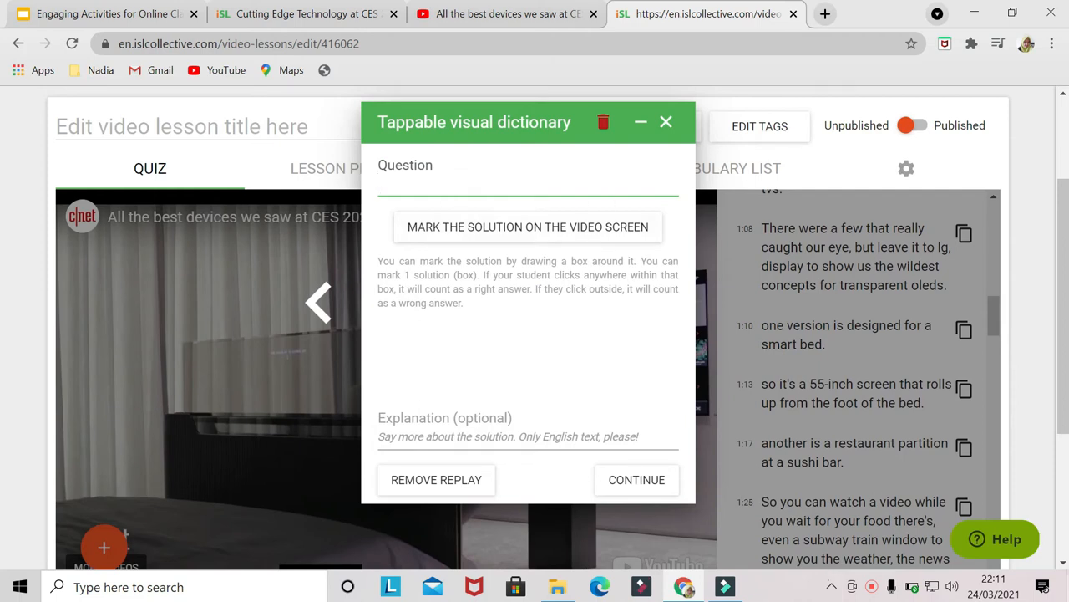
pyautogui.press('capslock')
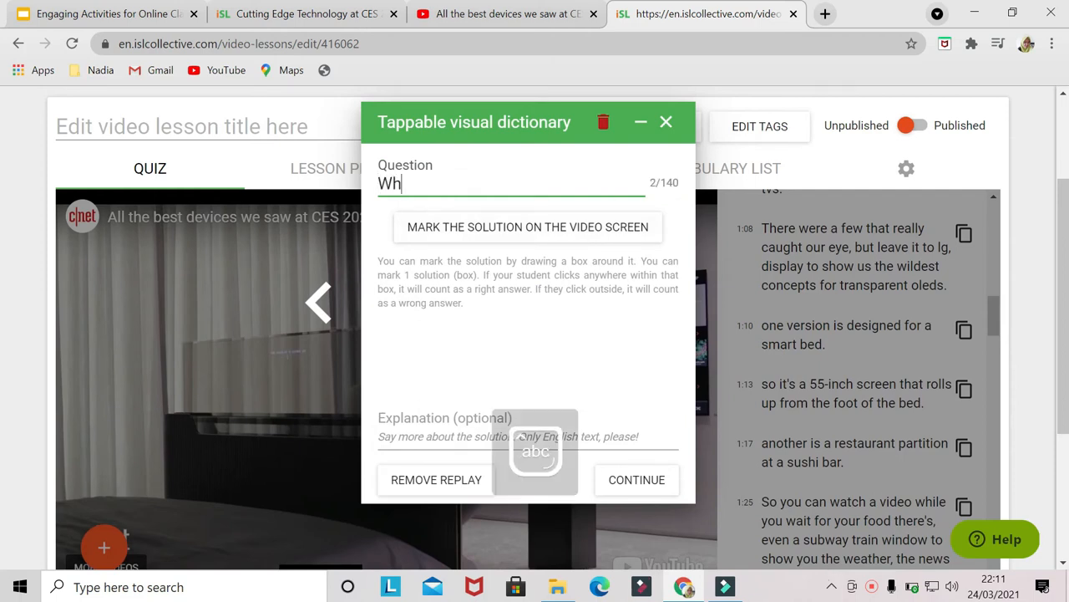
pyautogui.write('the vase?')
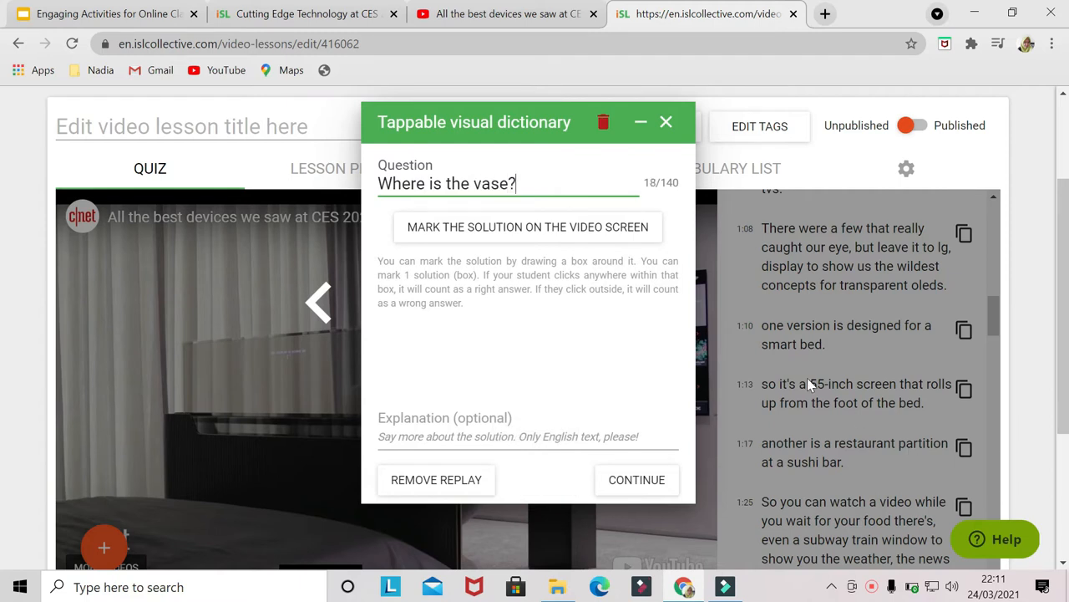
# - Mark the solution by drawing a box around the vase on the video screen, then continue
pyautogui.click(523, 237)
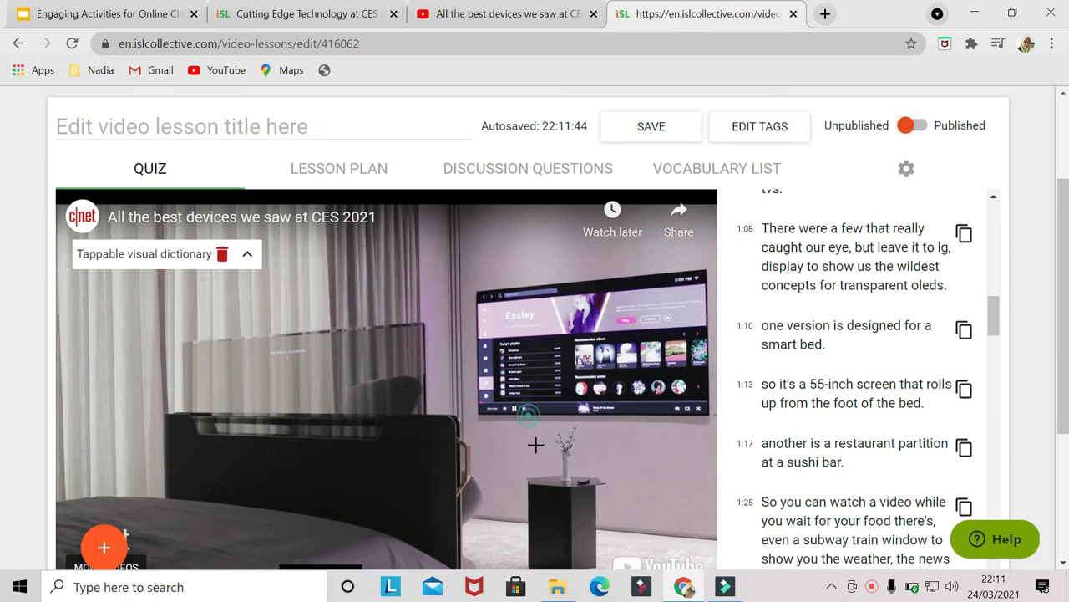
pyautogui.moveTo(528, 417); pyautogui.dragTo(634, 538)
pyautogui.moveTo(551, 446); pyautogui.dragTo(527, 420)
pyautogui.moveTo(506, 385); pyautogui.dragTo(616, 542)
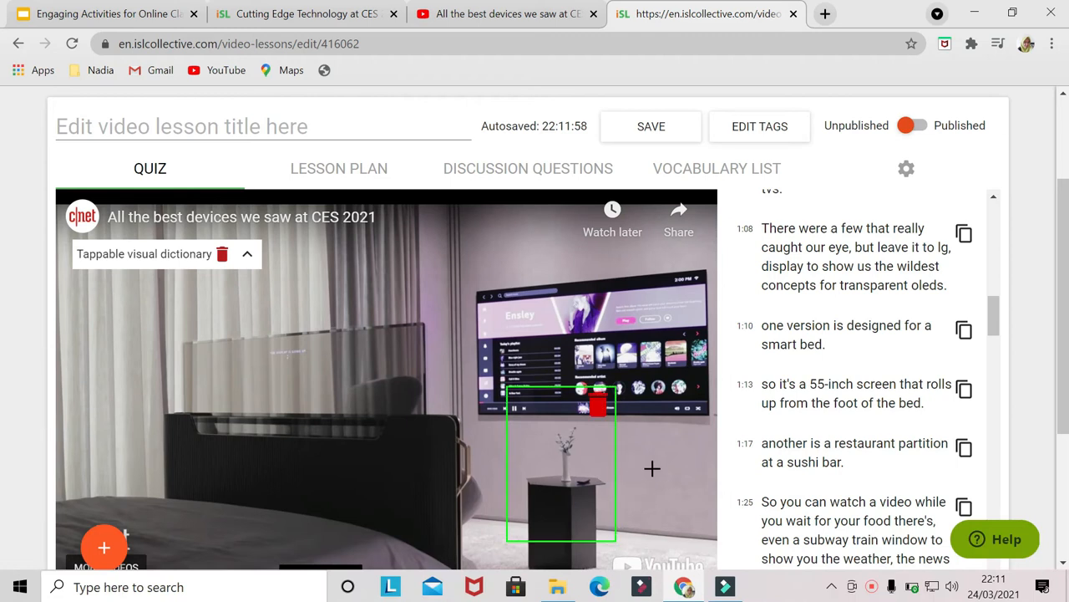
pyautogui.click(247, 255)
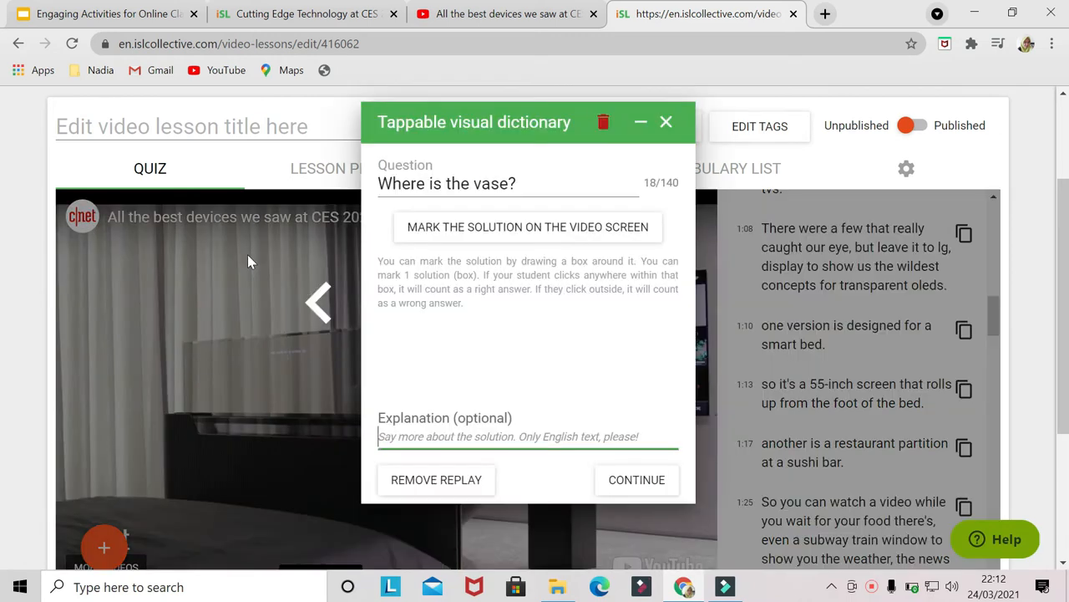
pyautogui.click(635, 483)
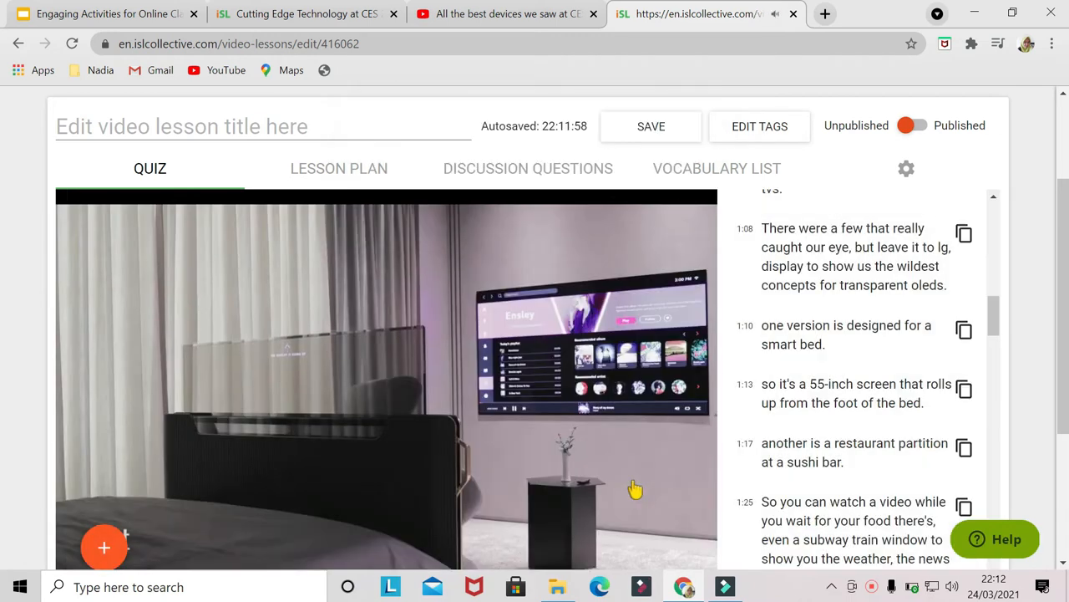
# - Add a multiple-choice question 'What can the subway train window can show you?'
pyautogui.scroll(-1, 635, 489)
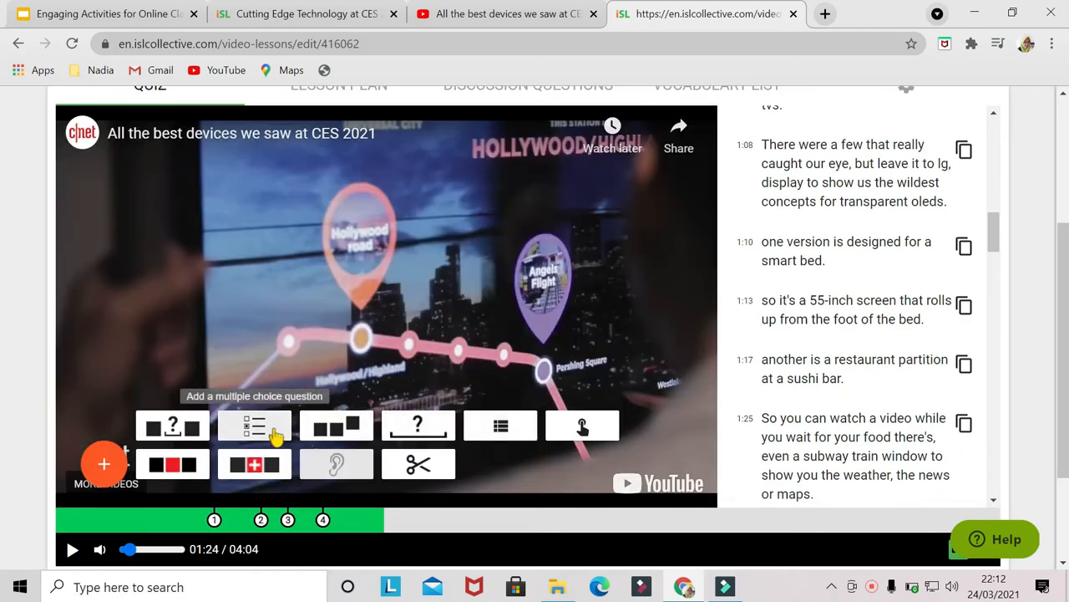
pyautogui.click(255, 439)
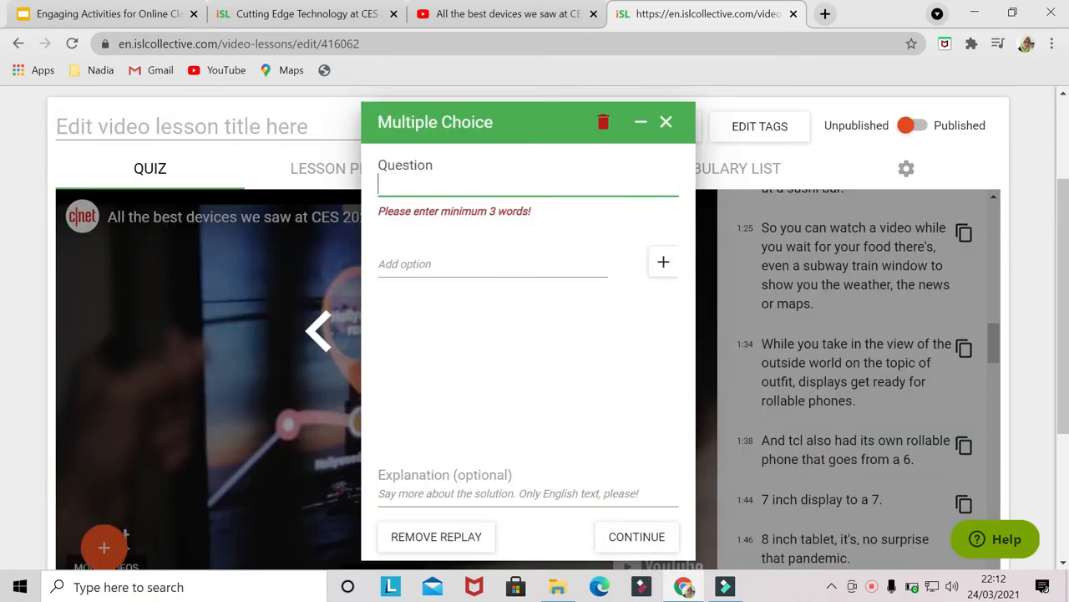
pyautogui.write('What can the subway train window can show you?')
pyautogui.click(418, 243)
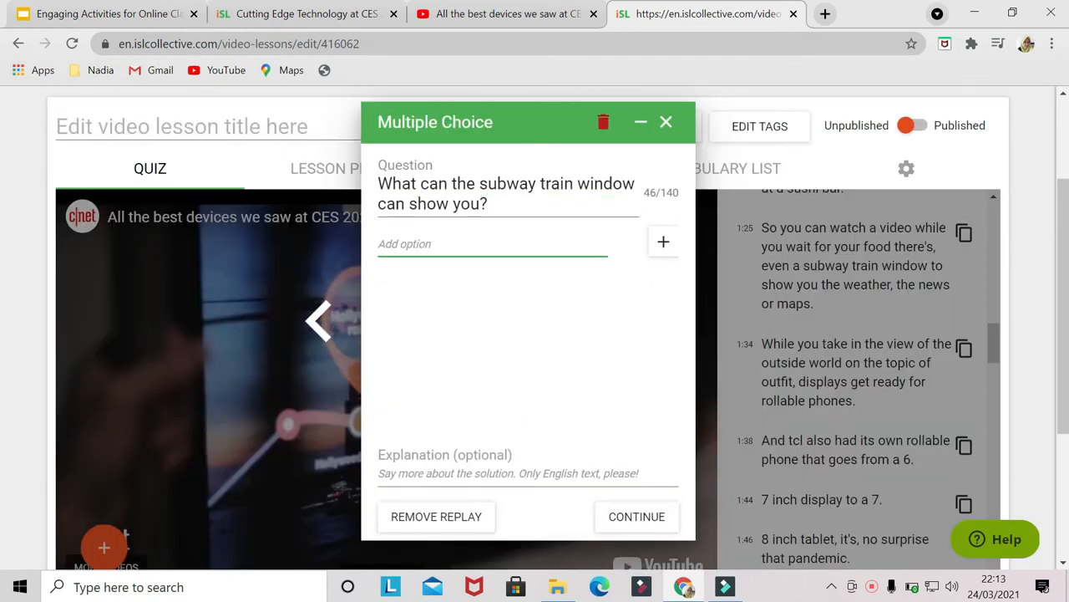
# - Add options 'the maps', 'the weather', 'the time', 'the news' and 'city events'
pyautogui.write('the maps')
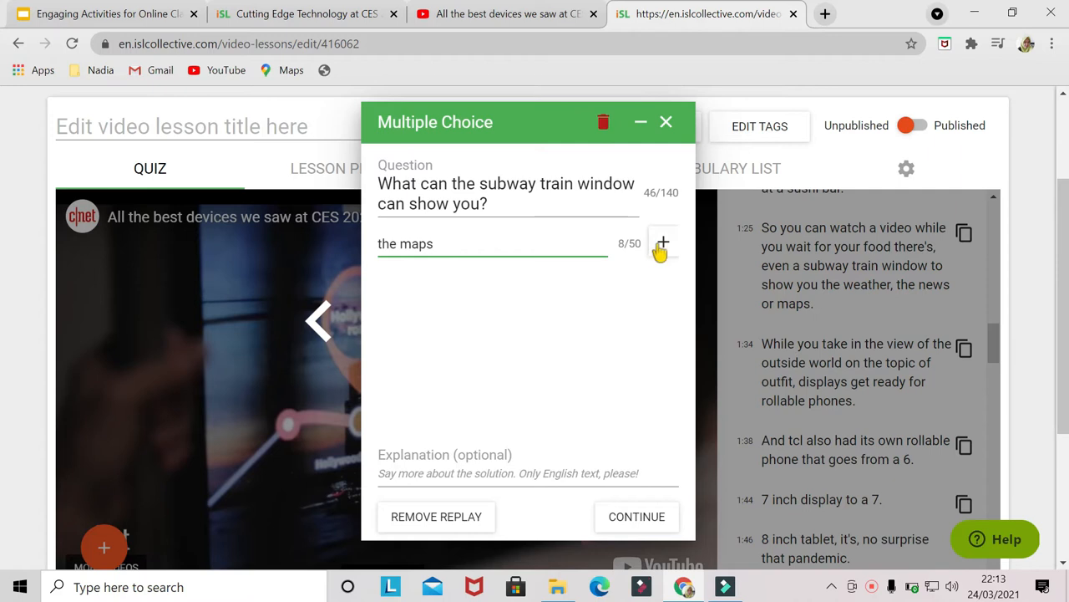
pyautogui.click(660, 249)
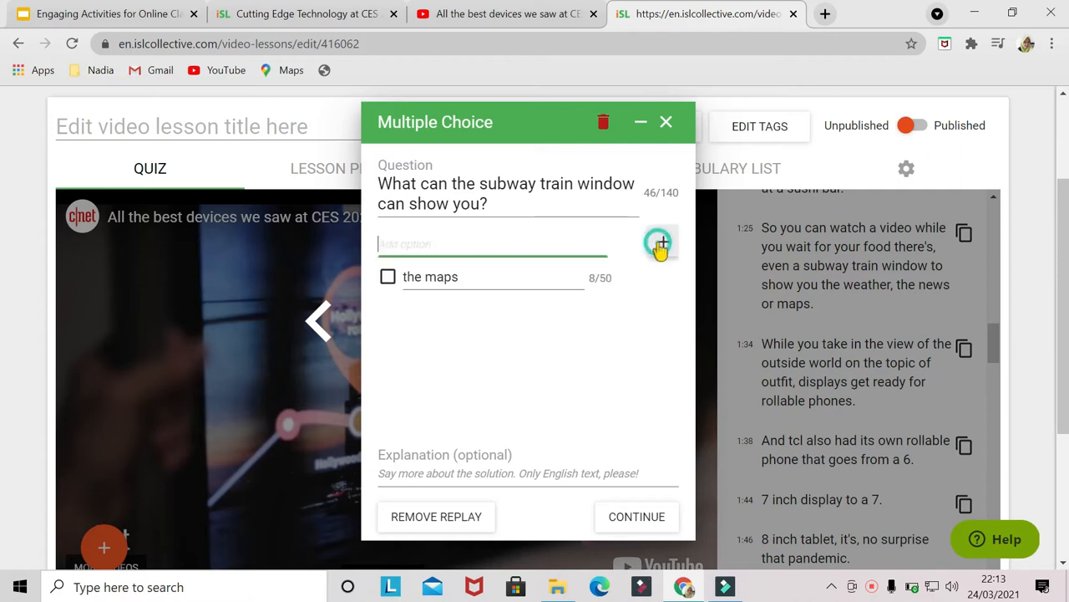
pyautogui.write('the weather')
pyautogui.click(667, 244)
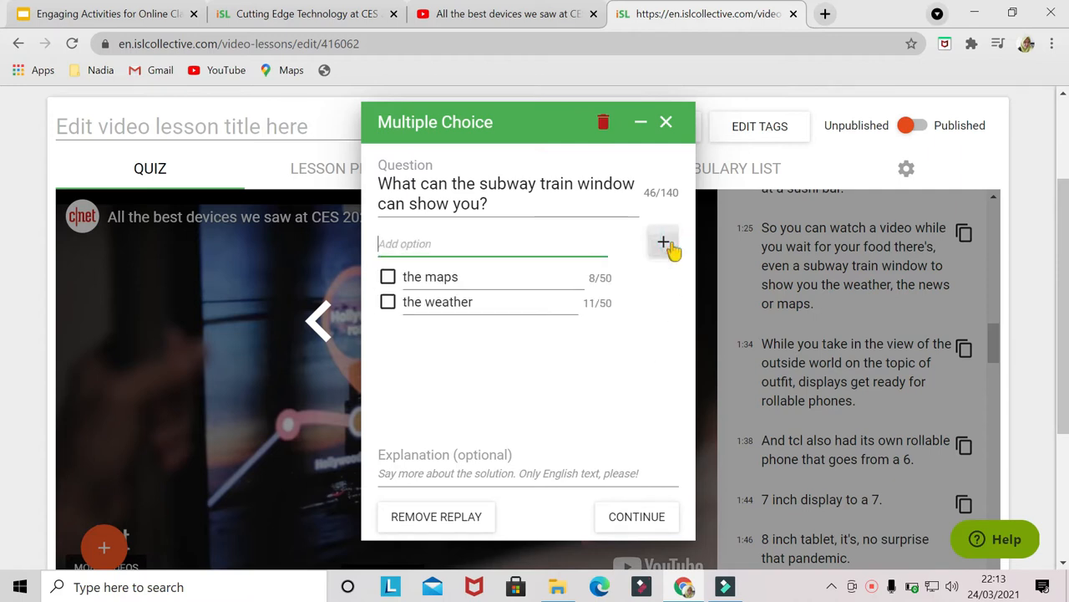
pyautogui.write('the time')
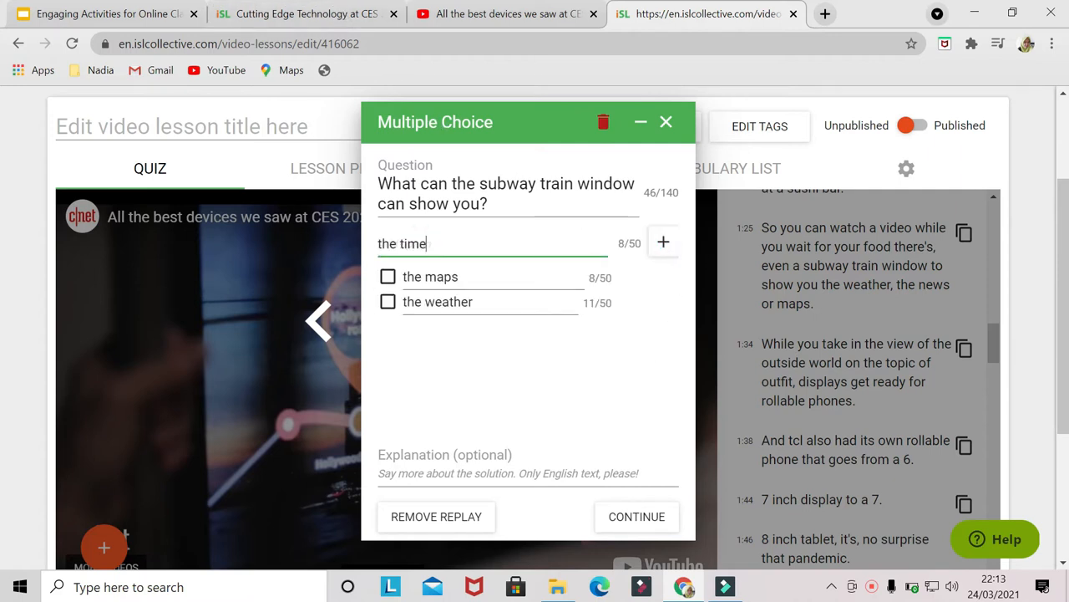
pyautogui.click(666, 246)
pyautogui.write('the news')
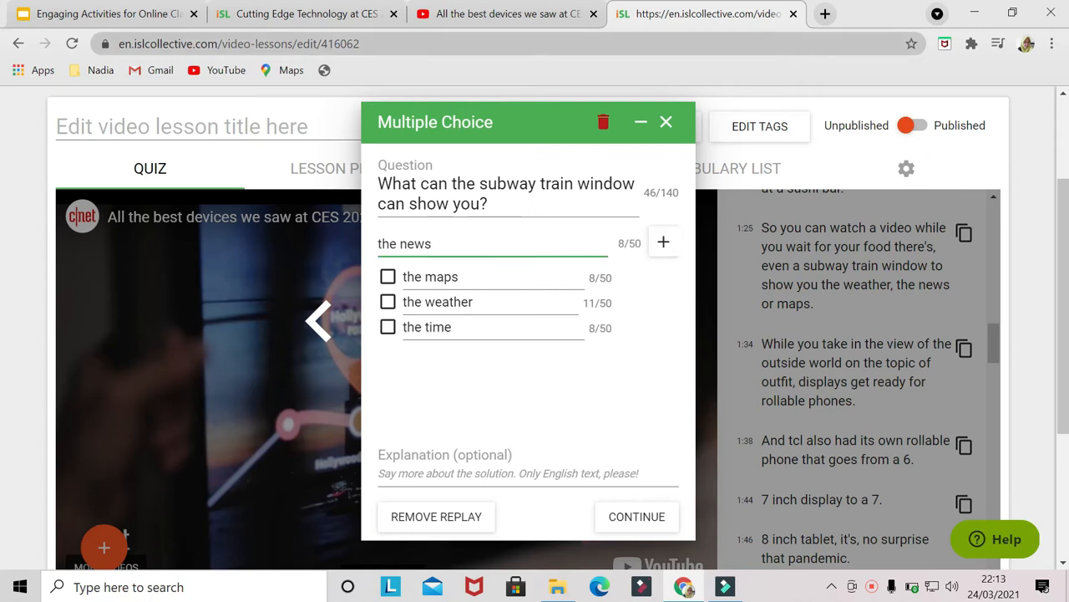
pyautogui.click(663, 244)
pyautogui.click(431, 243)
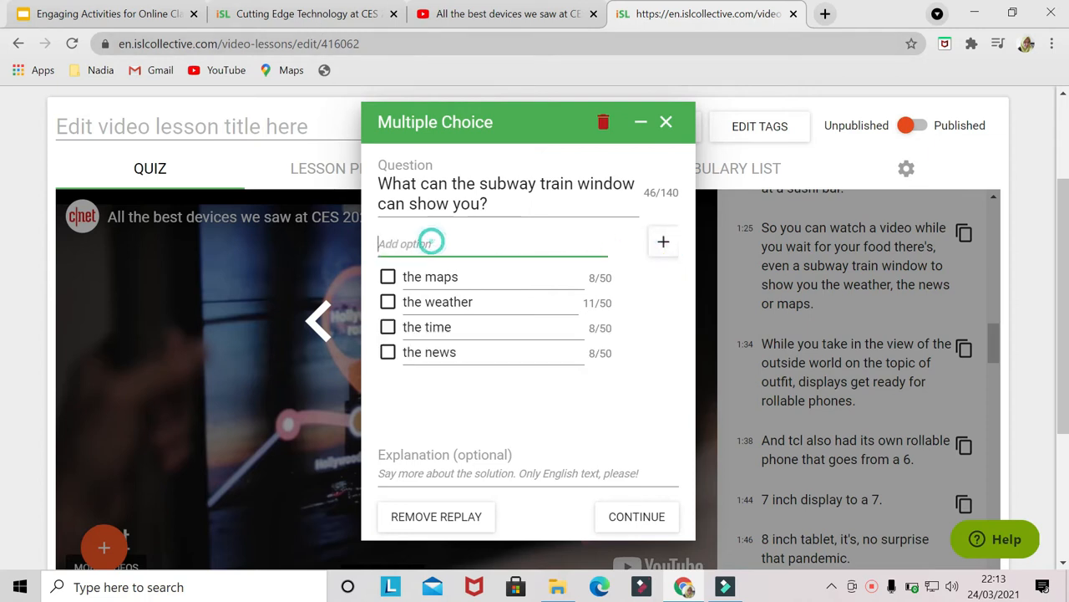
pyautogui.write('city events')
pyautogui.click(663, 246)
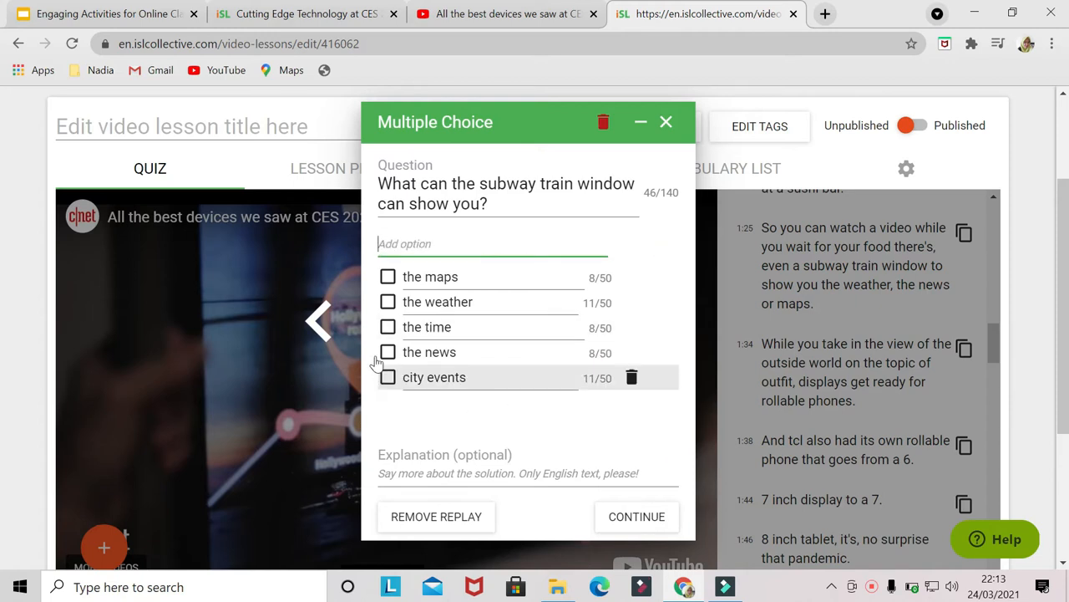
# - Mark 'the maps', 'the weather' and 'the news' as correct answers and continue the video
pyautogui.click(389, 280)
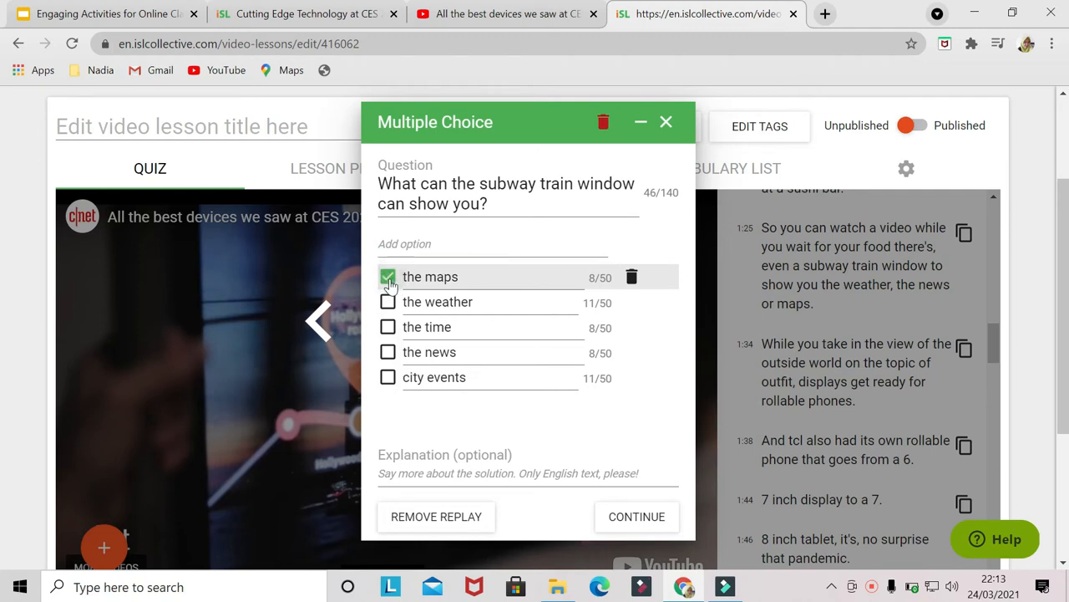
pyautogui.click(389, 353)
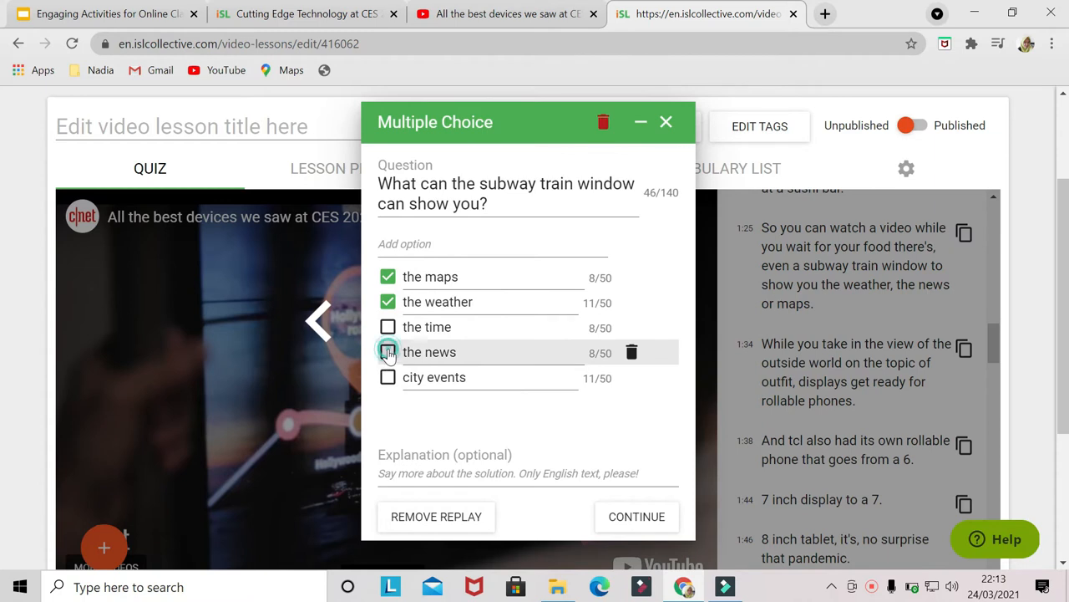
pyautogui.click(637, 516)
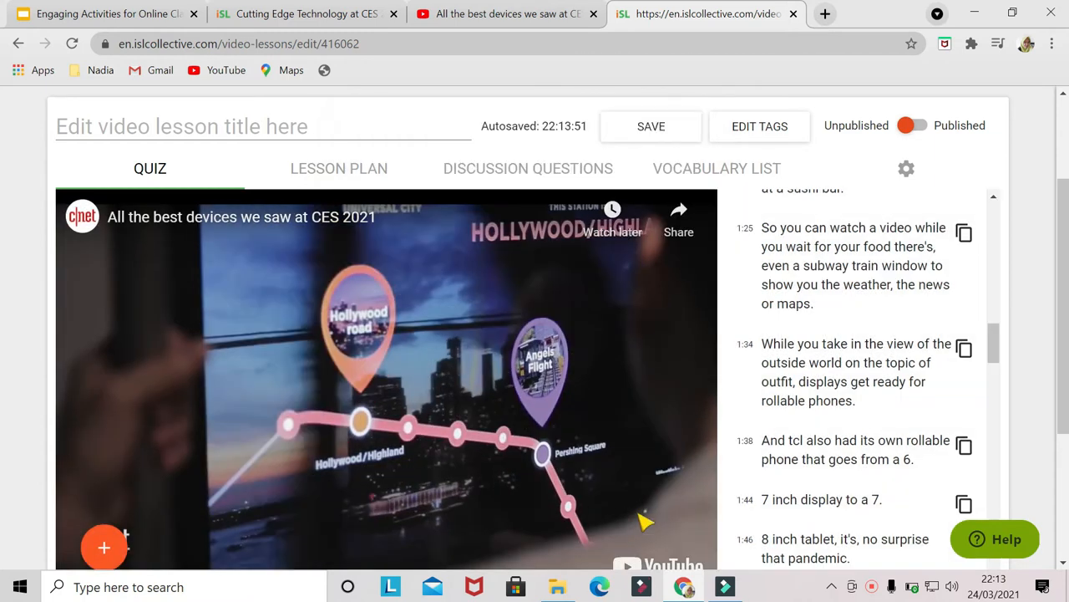
pyautogui.scroll(-1, 422, 432)
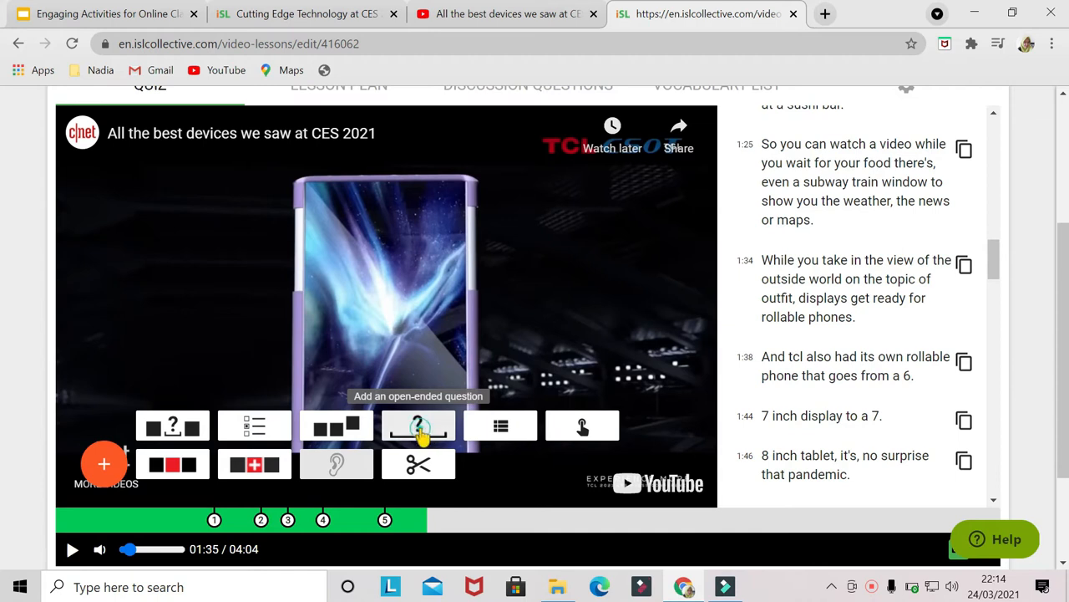
# - Add an open-ended question at this point with the solution 'They show us rollable phones'
pyautogui.click(418, 428)
pyautogui.write('They')
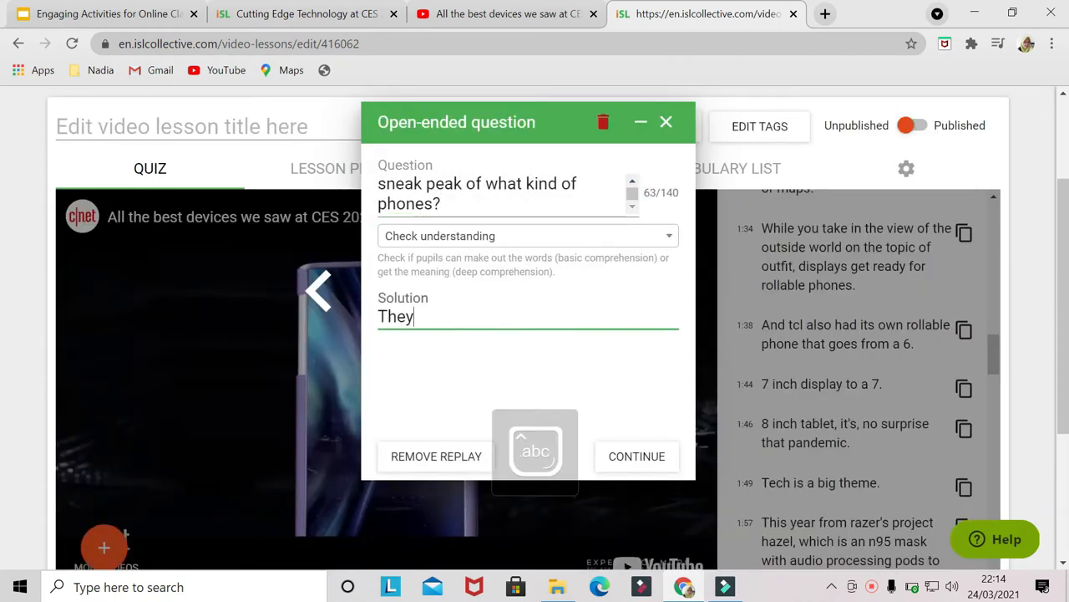
pyautogui.write(' show us rollable phones')
pyautogui.click(644, 455)
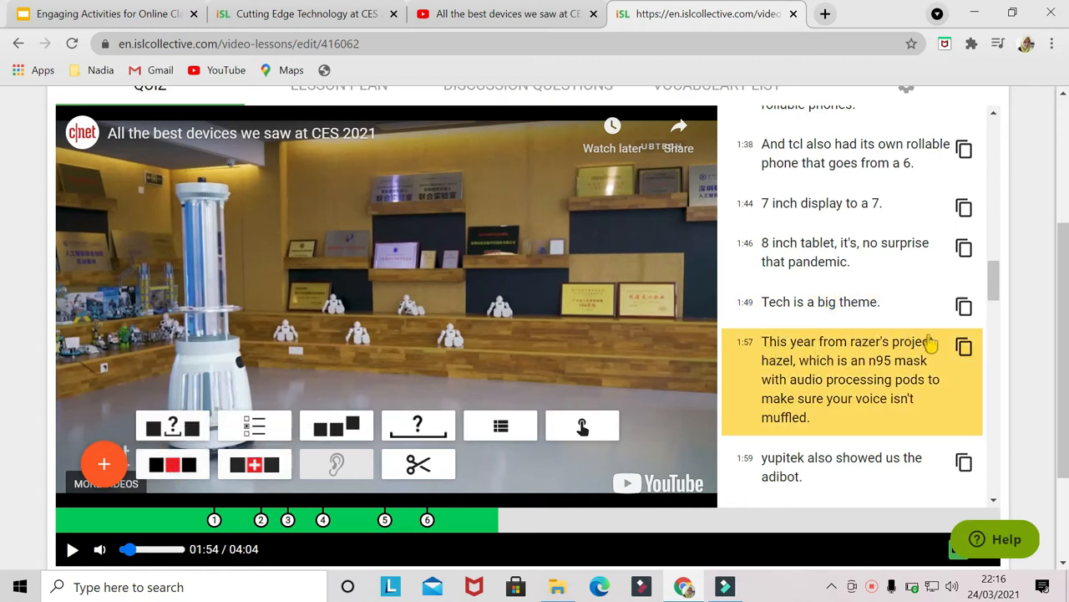
# - Try a correct-the-wrong-word task from the 1:57 subtitle, swapping 'audio' for the trick word 'video', then delete it
pyautogui.click(964, 355)
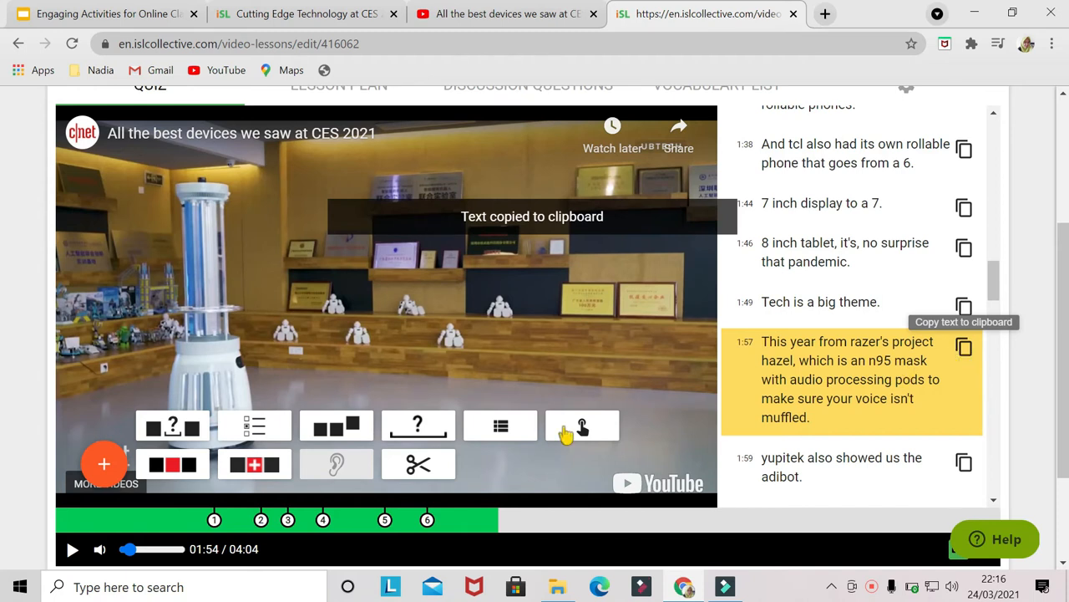
pyautogui.click(181, 464)
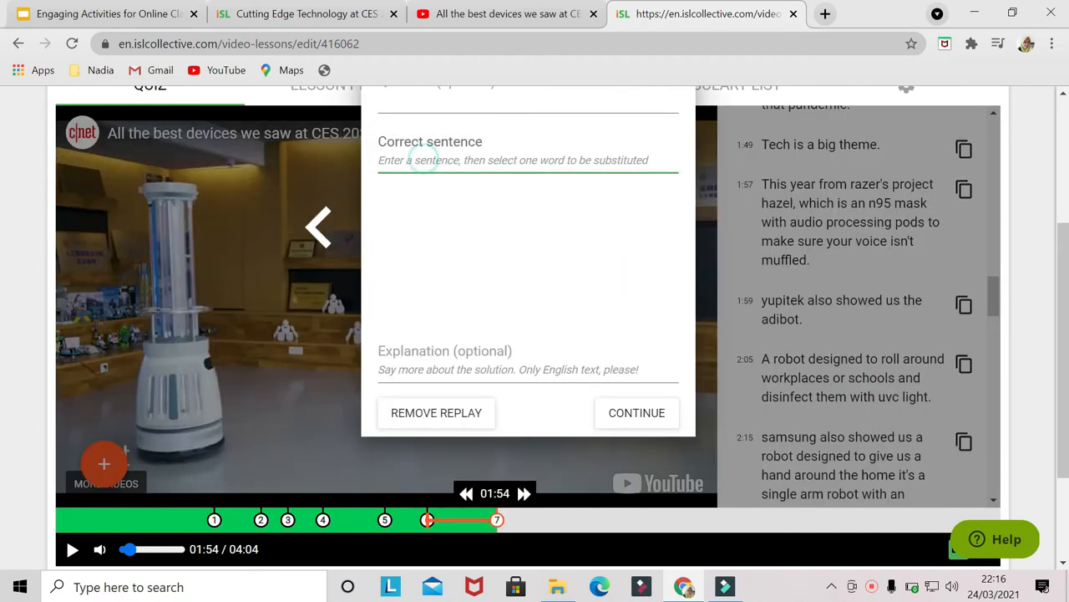
pyautogui.hotkey('ctrl', 'v')
pyautogui.moveTo(631, 196)
pyautogui.mouseDown()
pyautogui.moveTo(633, 173)
pyautogui.moveTo(627, 188)
pyautogui.mouseUp()
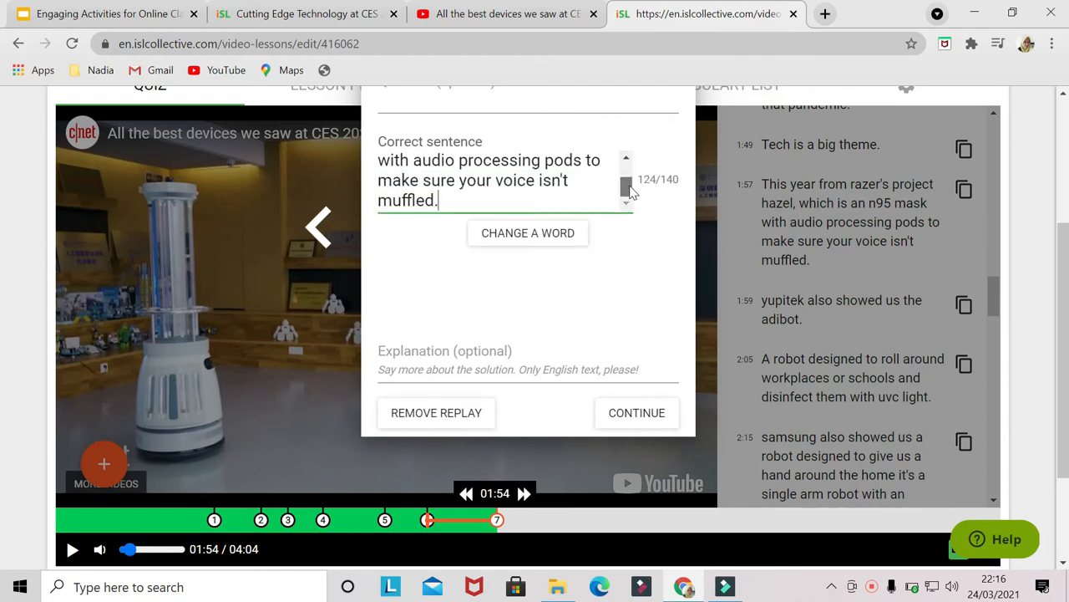
pyautogui.click(553, 241)
pyautogui.click(600, 160)
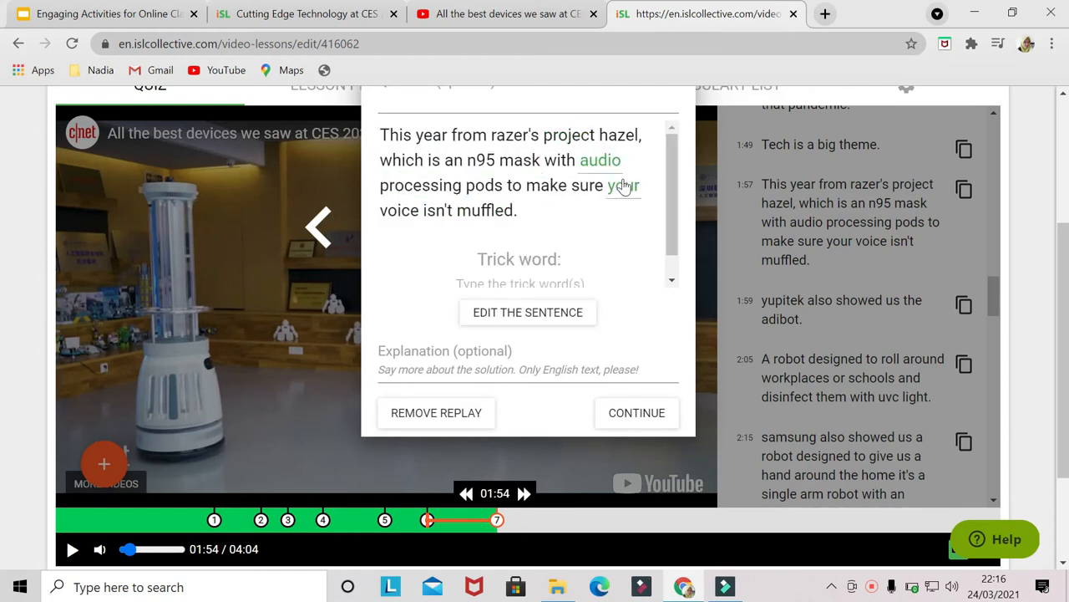
pyautogui.click(518, 280)
pyautogui.write('v')
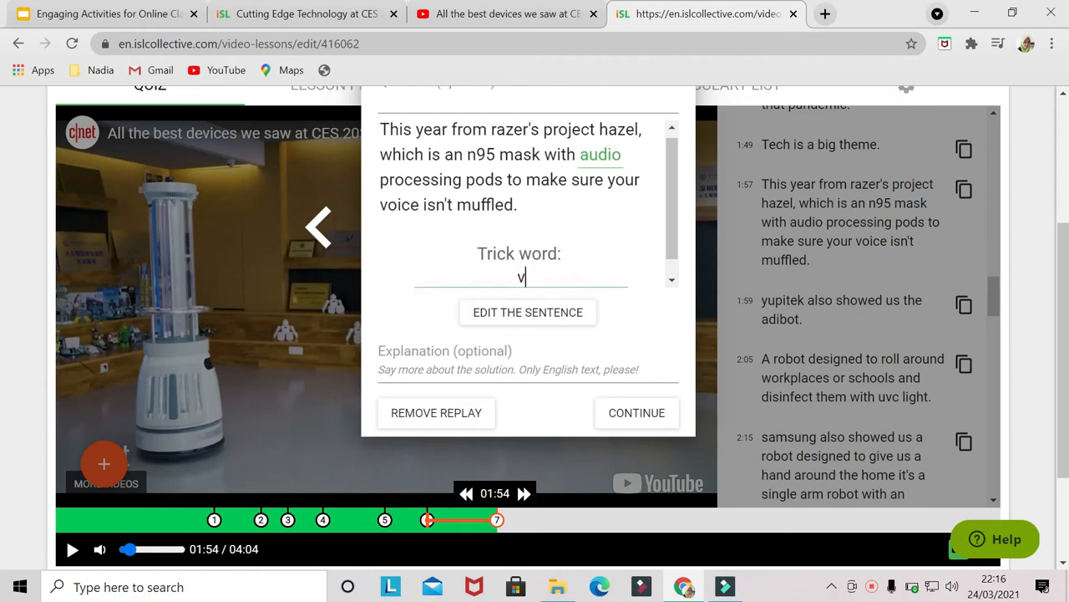
pyautogui.write('ideo')
pyautogui.click(631, 411)
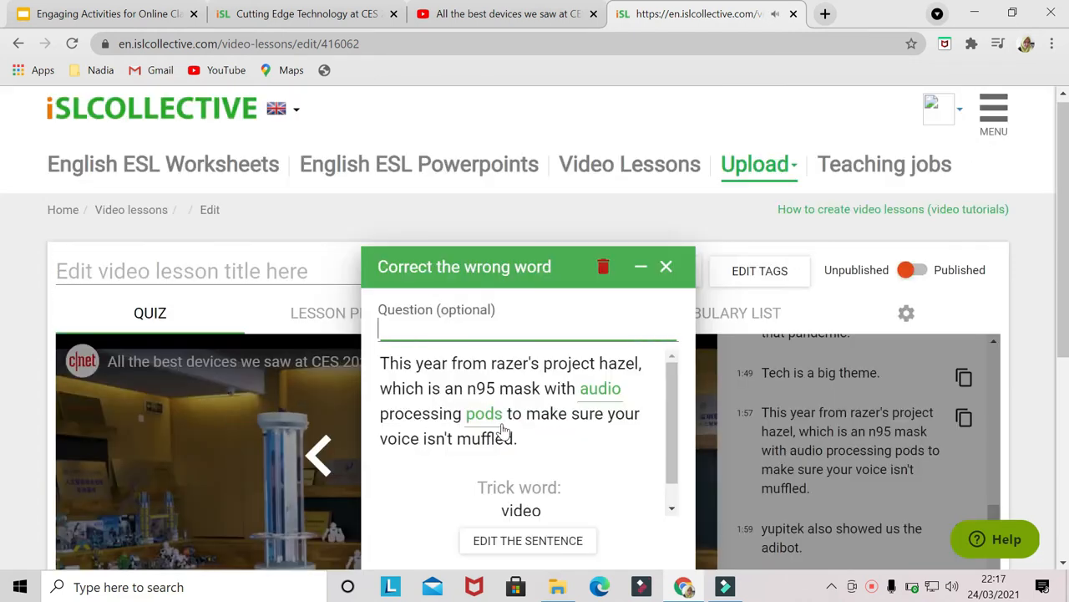
pyautogui.click(604, 269)
# - Cut out the video from 01:42 to the end
pyautogui.scroll(-2, 597, 378)
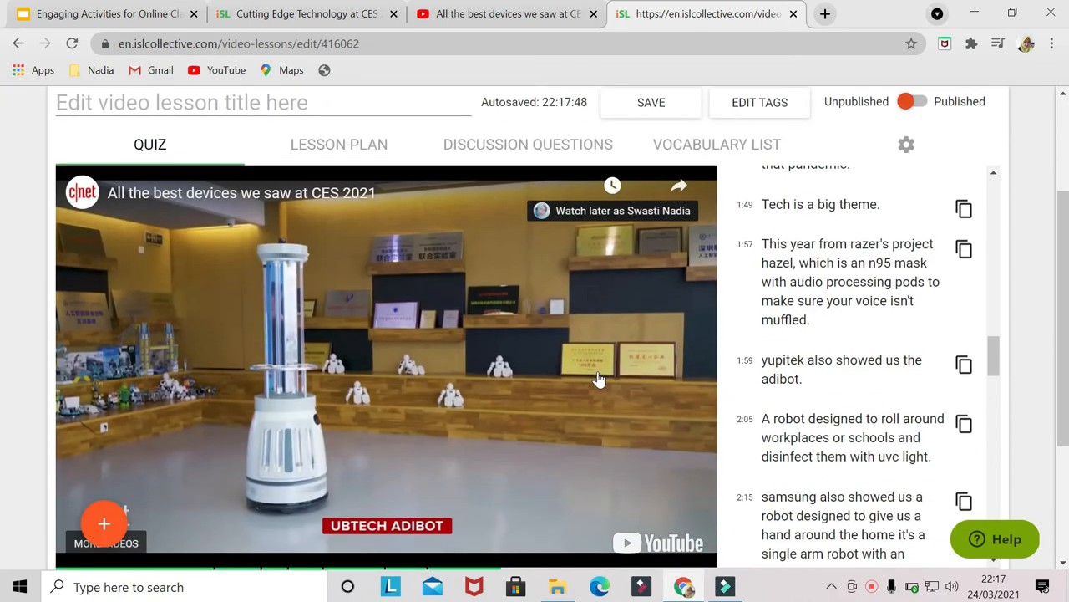
pyautogui.scroll(-1, 598, 377)
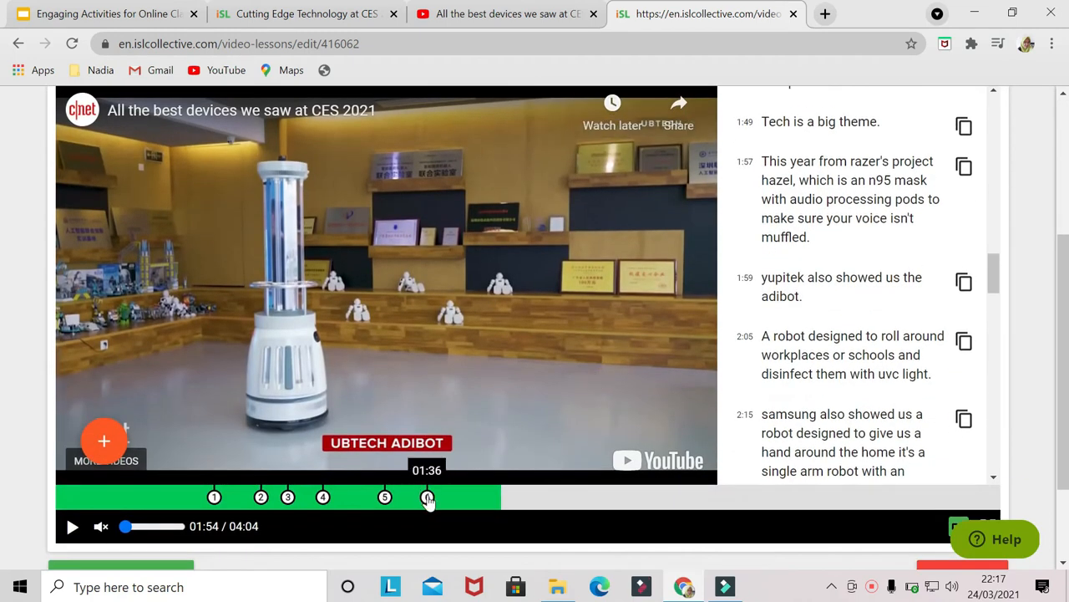
pyautogui.moveTo(427, 499)
pyautogui.mouseDown()
pyautogui.moveTo(415, 499)
pyautogui.moveTo(444, 498)
pyautogui.mouseUp()
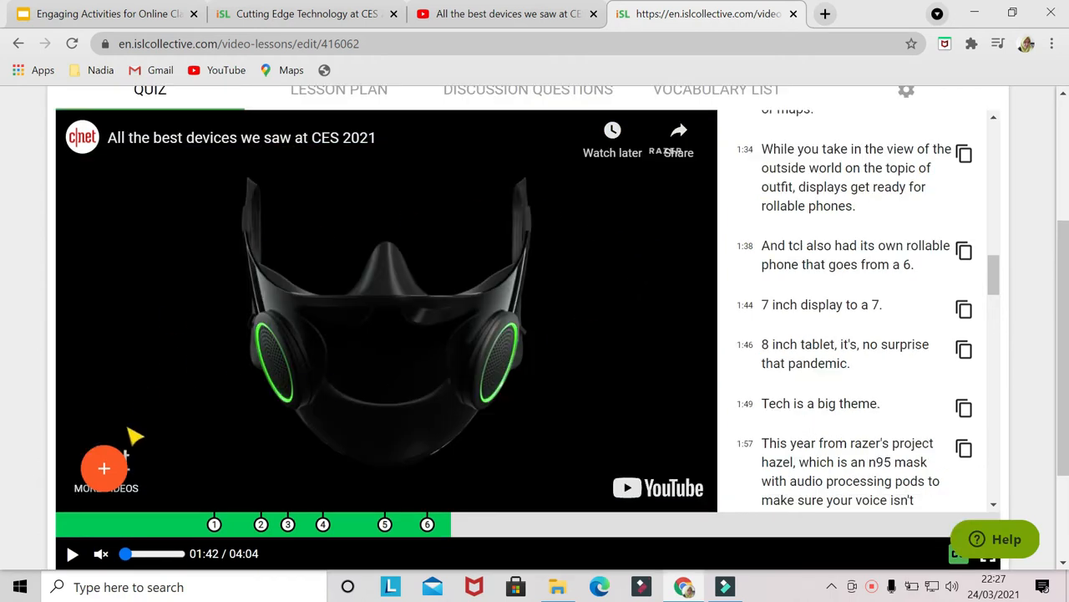
pyautogui.click(103, 468)
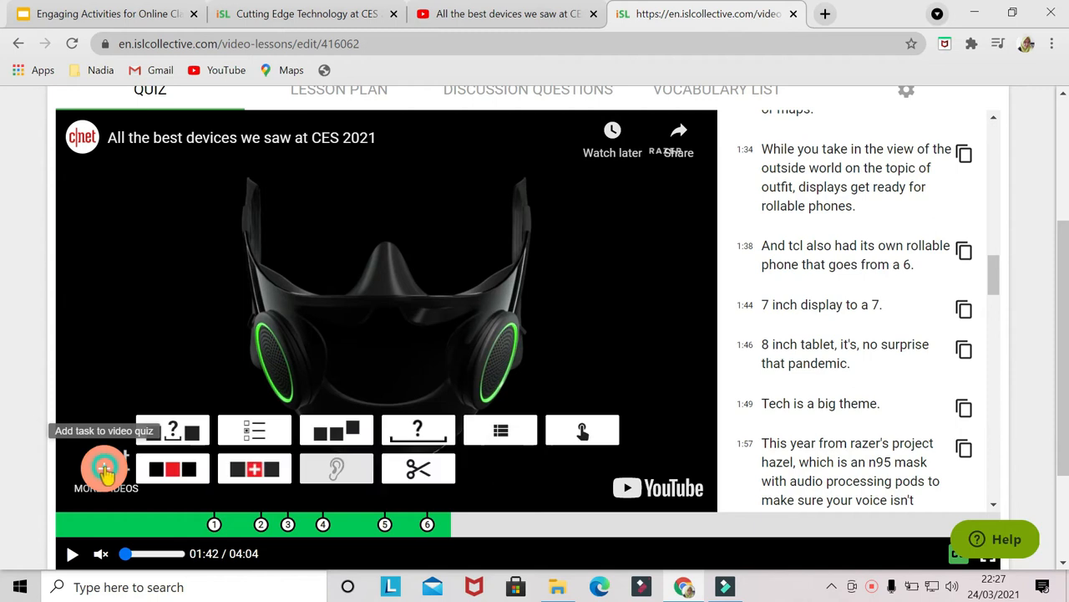
pyautogui.click(420, 473)
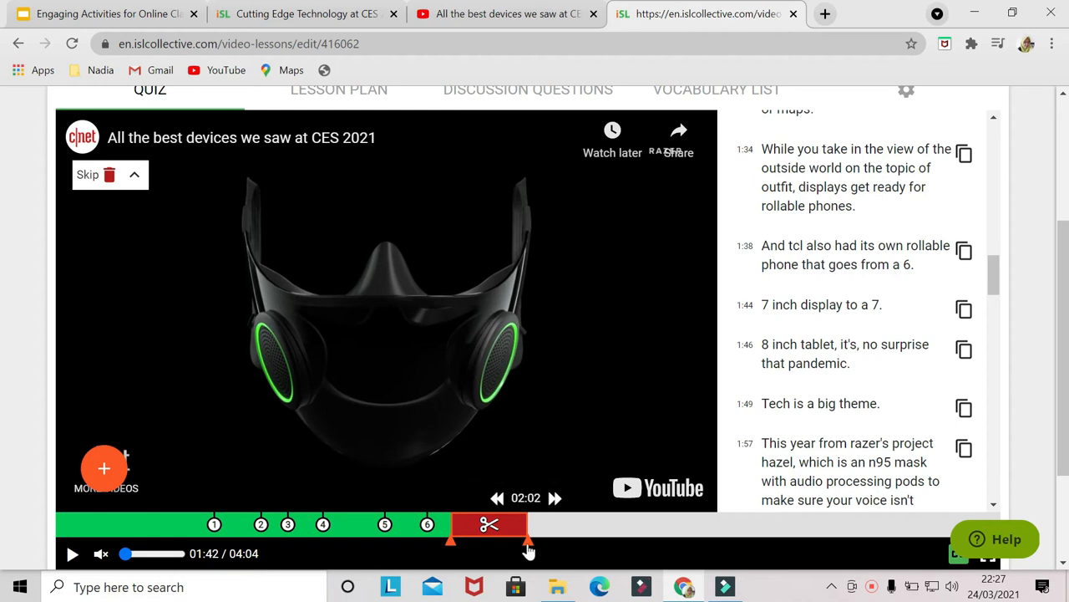
pyautogui.moveTo(528, 545); pyautogui.dragTo(1015, 519)
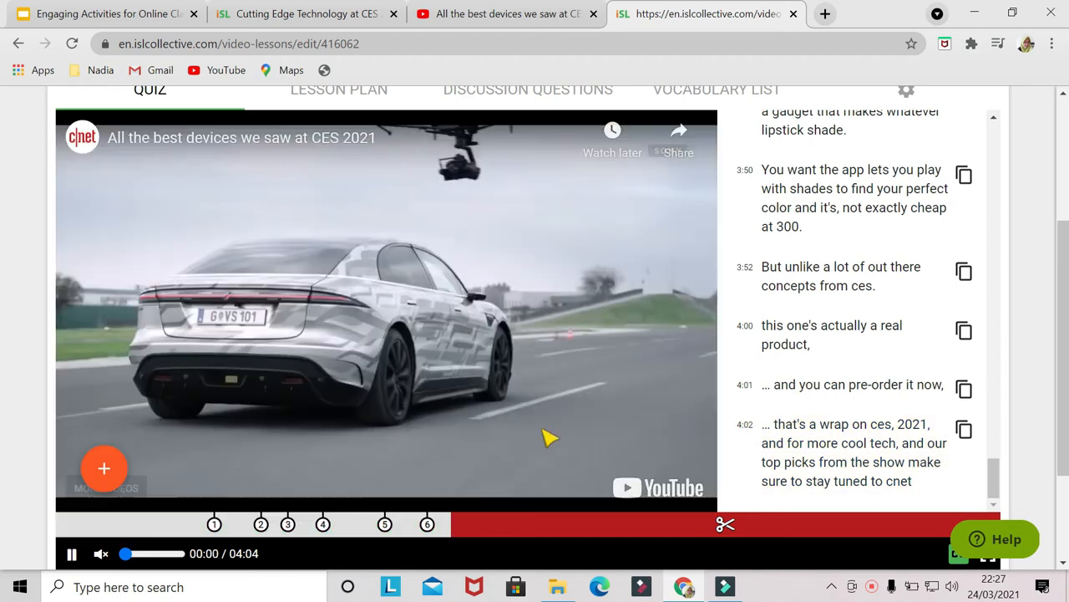
# - Title the video lesson 'CES 2021' and save it
pyautogui.click(390, 281)
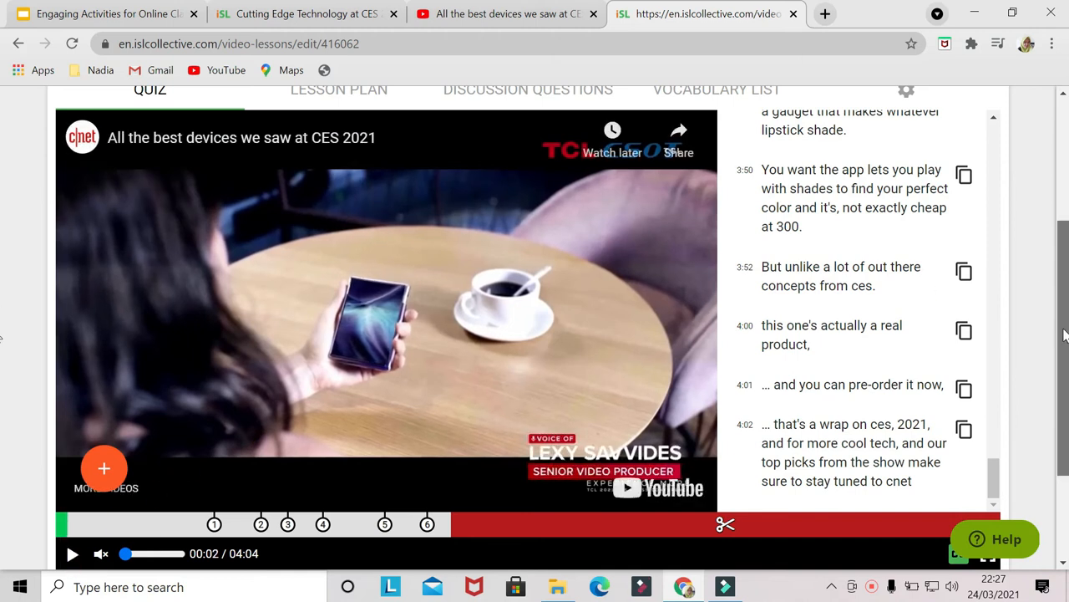
pyautogui.scroll(1, 1063, 335)
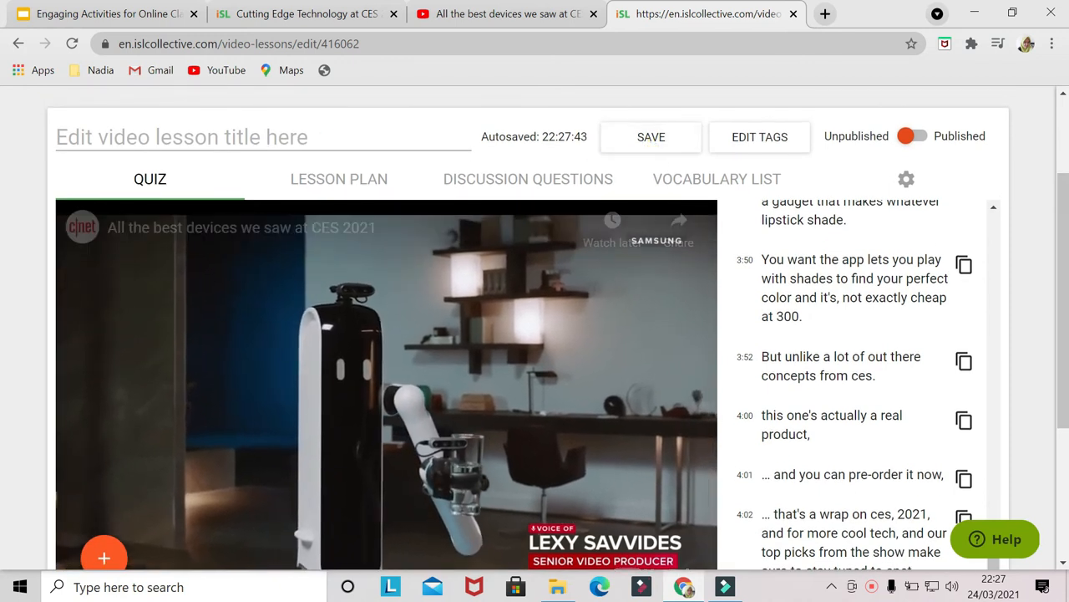
pyautogui.click(325, 137)
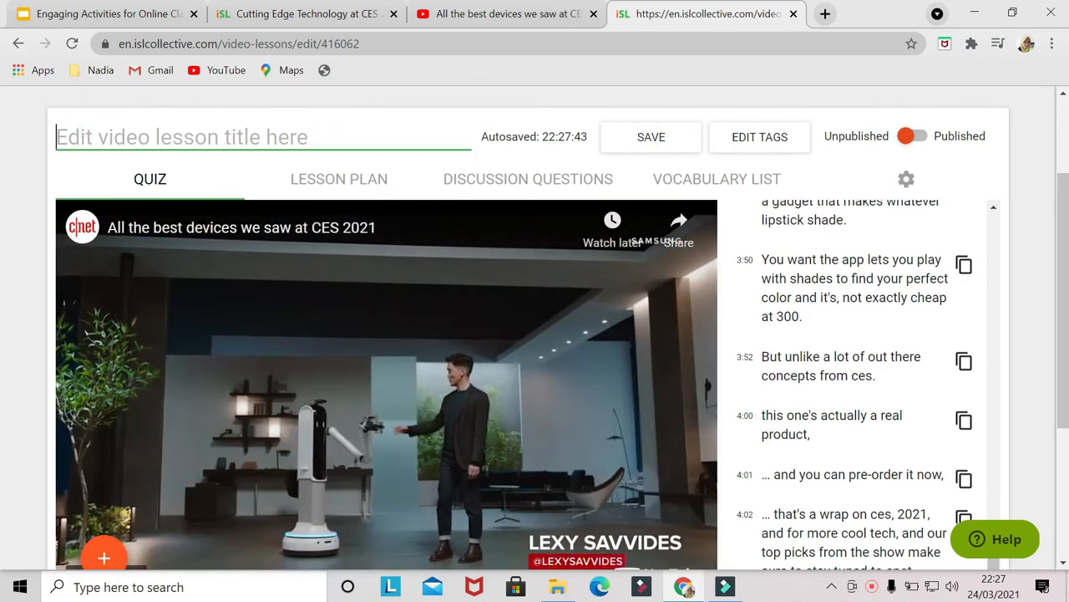
pyautogui.write('CES')
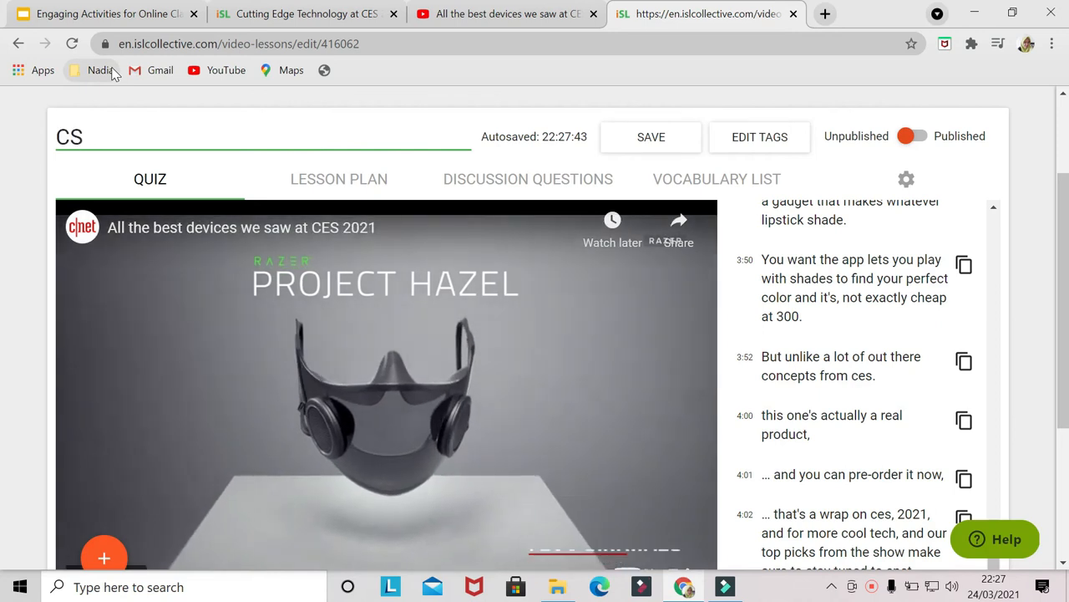
pyautogui.write(' 2021')
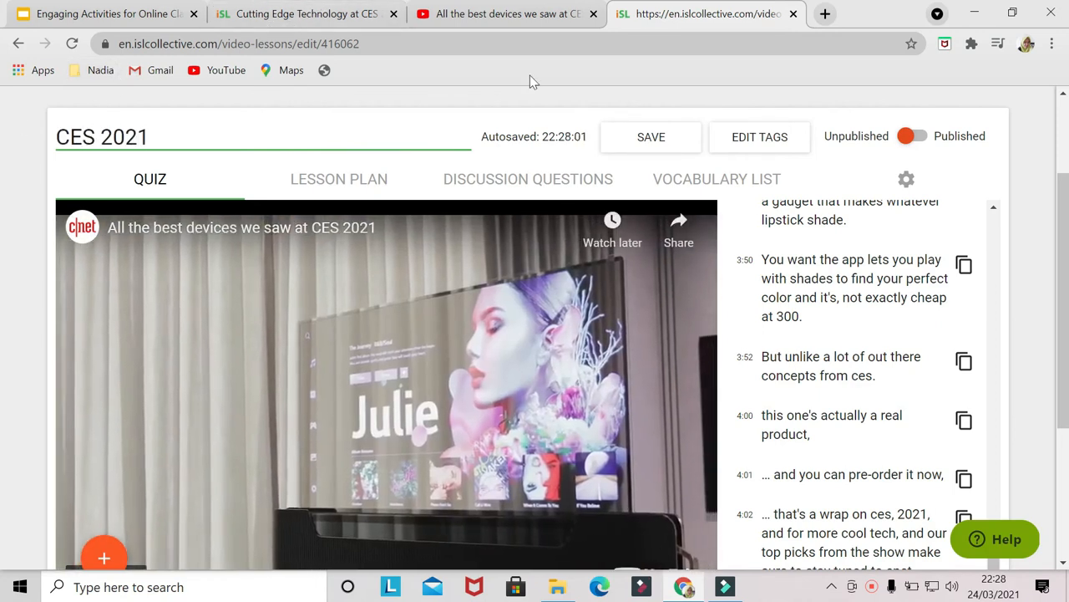
pyautogui.click(655, 138)
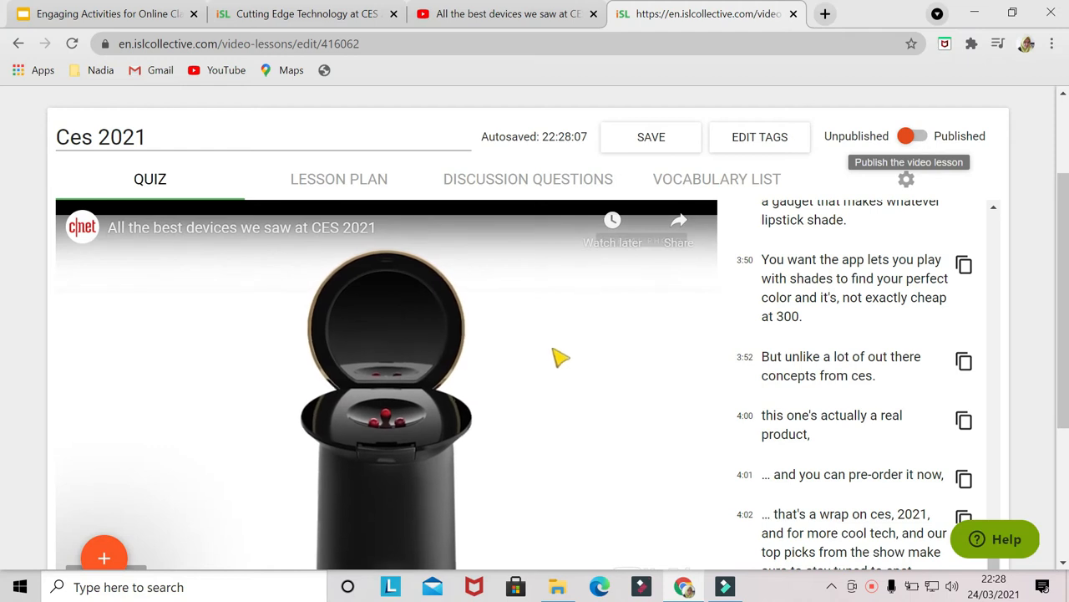
# - Preview the lesson and check its play modes
pyautogui.scroll(-1, 558, 357)
pyautogui.scroll(-3, 557, 358)
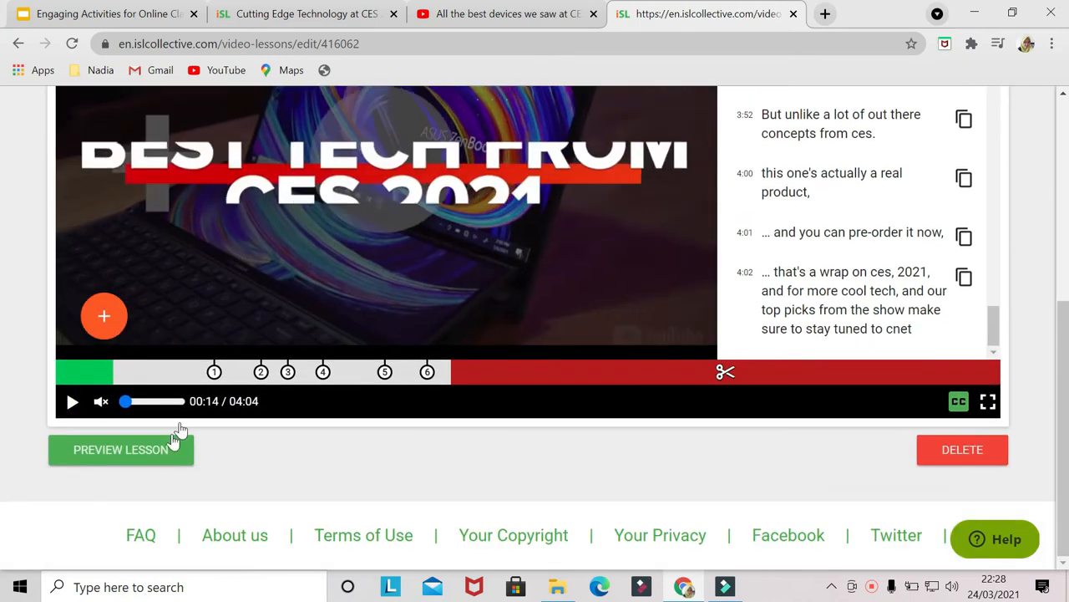
pyautogui.click(159, 455)
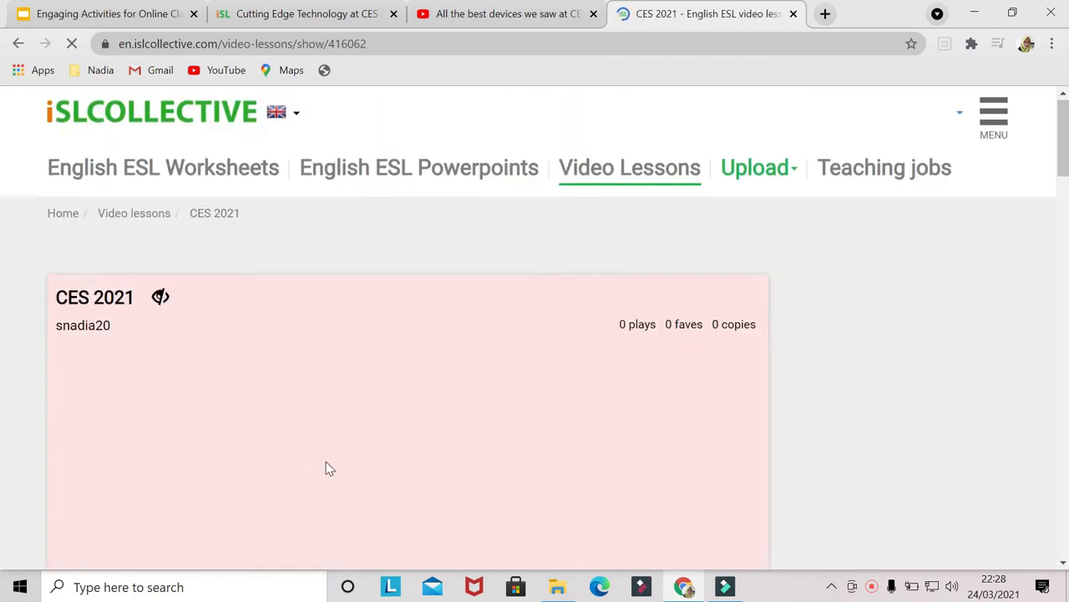
pyautogui.scroll(-3, 325, 461)
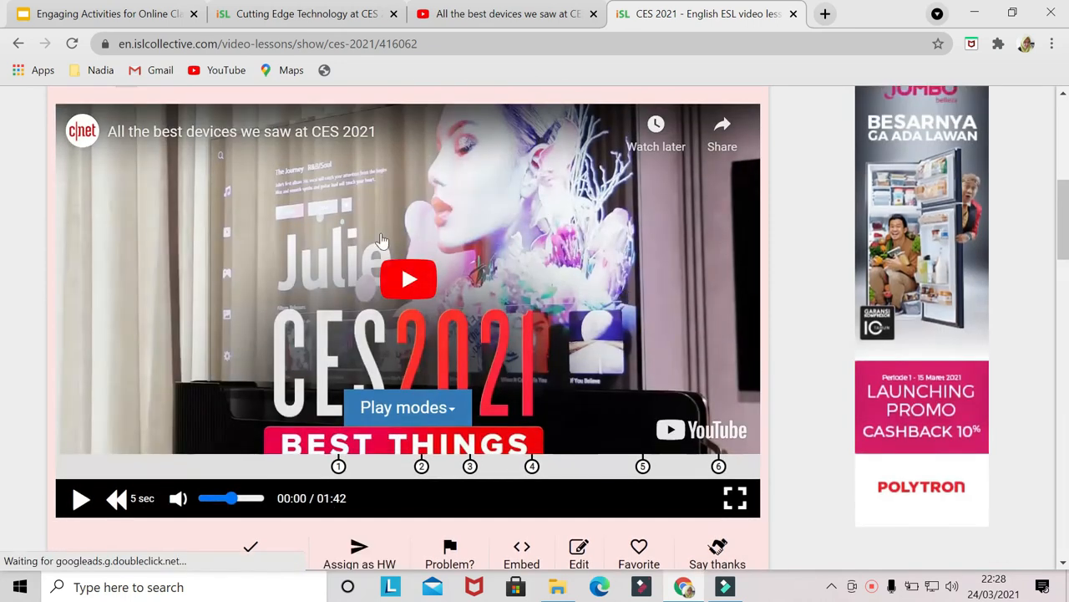
pyautogui.click(450, 411)
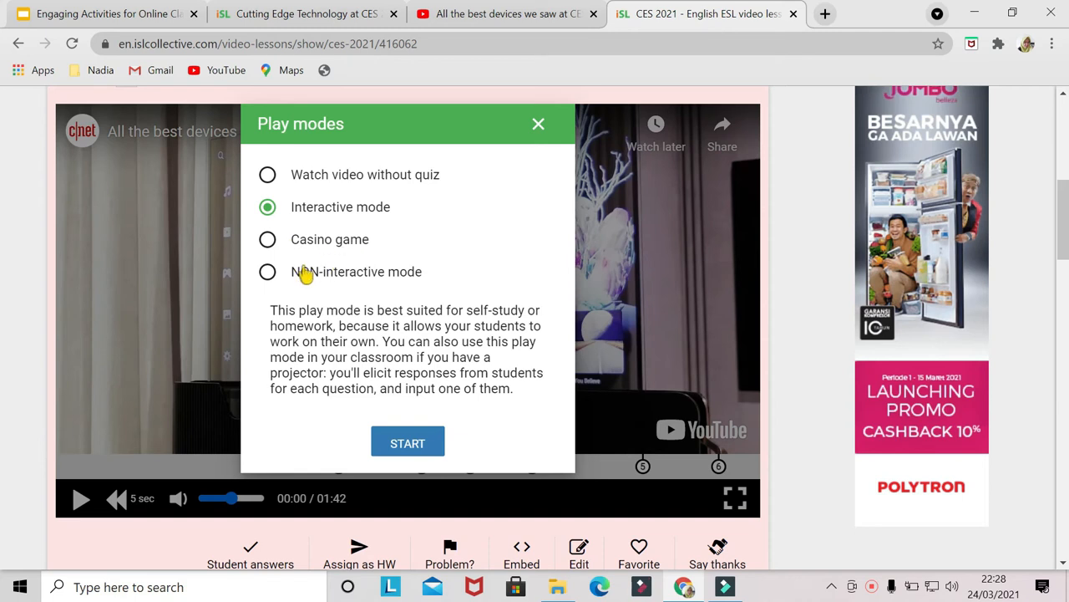
pyautogui.click(540, 127)
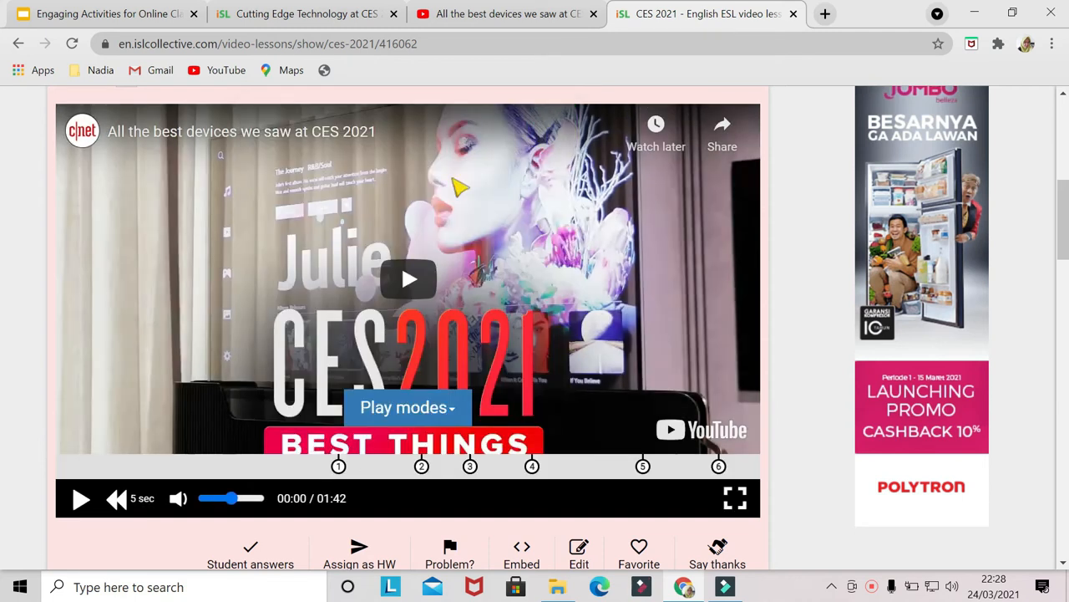
# - Reopen the lesson for editing, try to publish it, and review the required tag fields
pyautogui.click(579, 555)
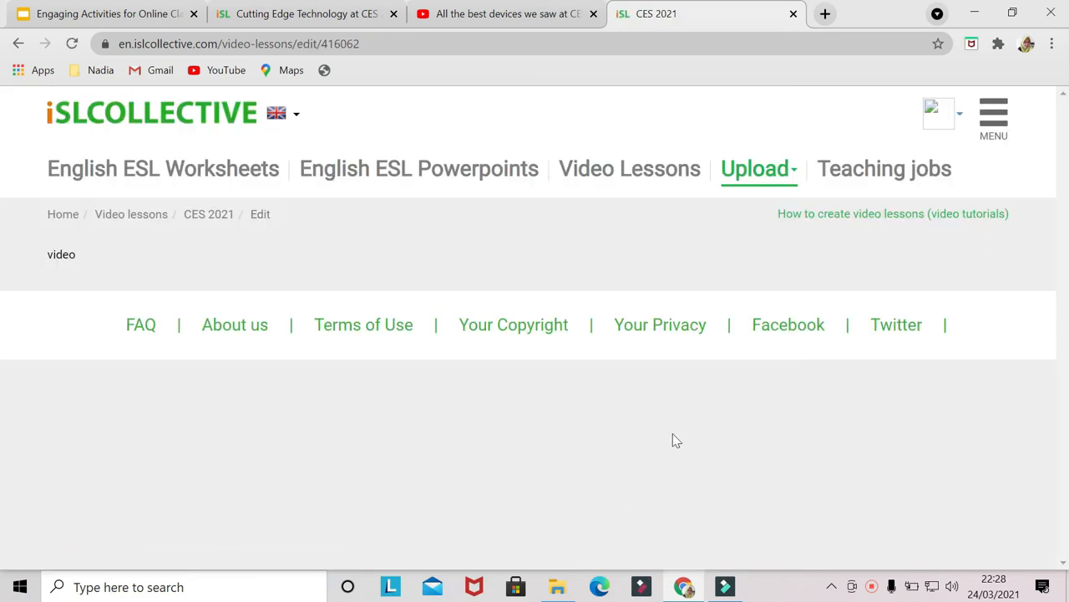
pyautogui.scroll(-1, 596, 415)
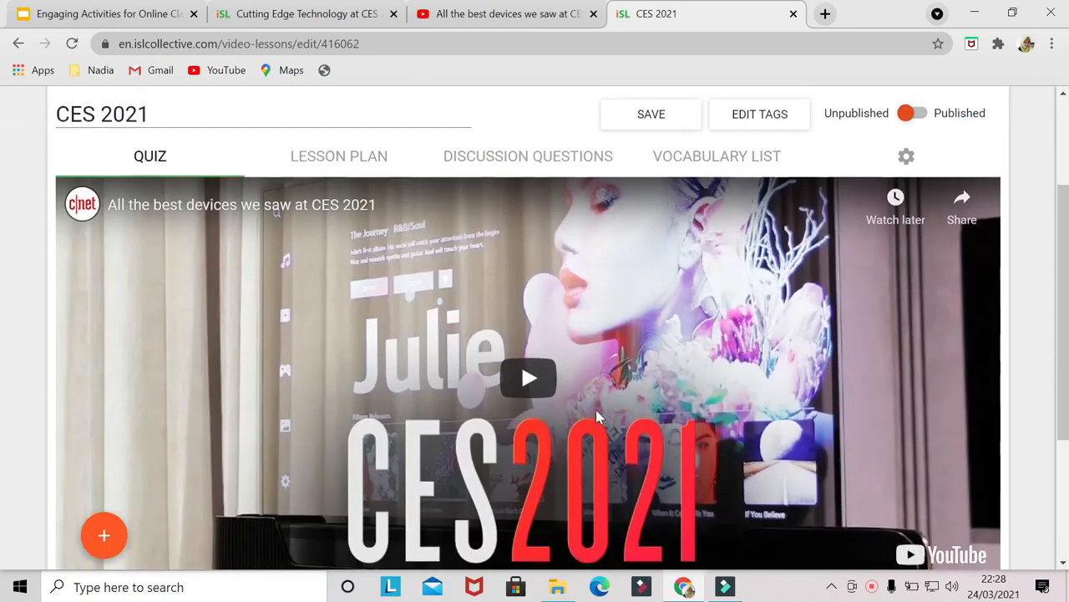
pyautogui.click(907, 109)
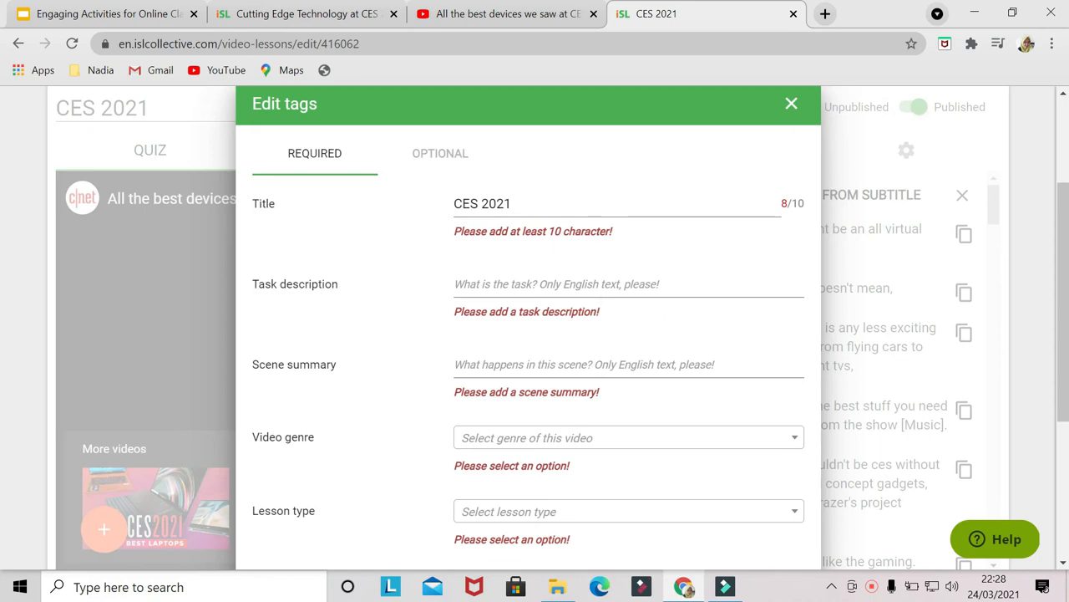
pyautogui.scroll(-3, 549, 376)
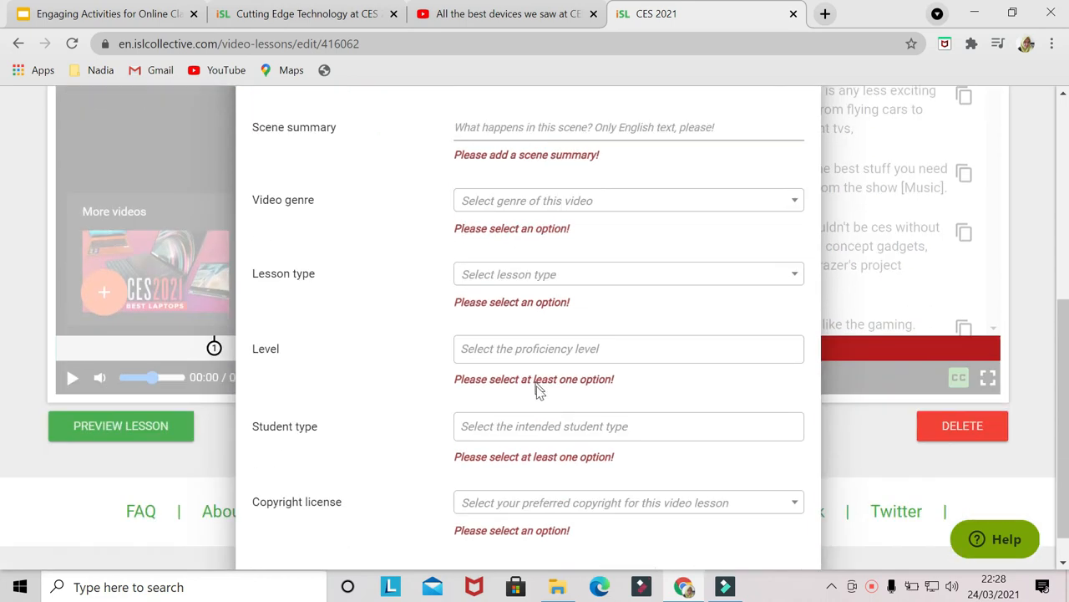
pyautogui.scroll(-1, 539, 391)
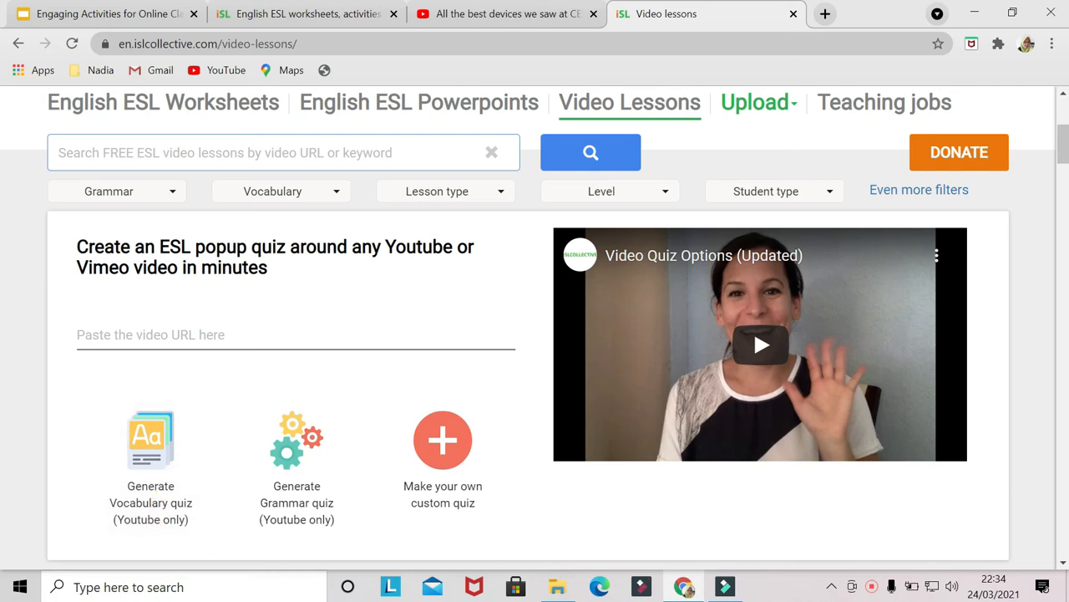
pyautogui.click(167, 333)
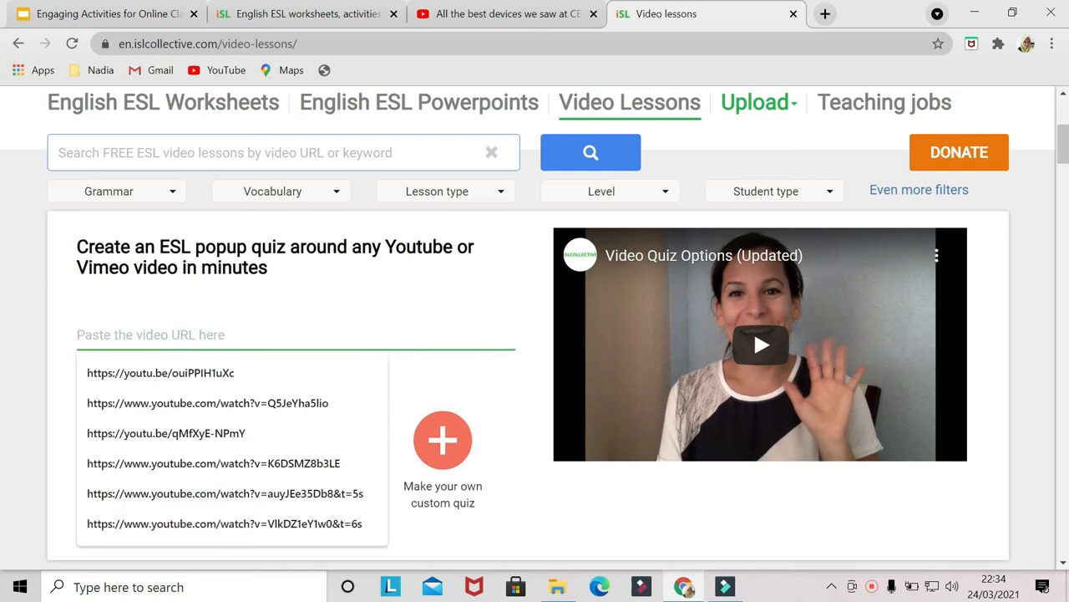
pyautogui.press('Down')
pyautogui.press('Return')
pyautogui.press('Return')
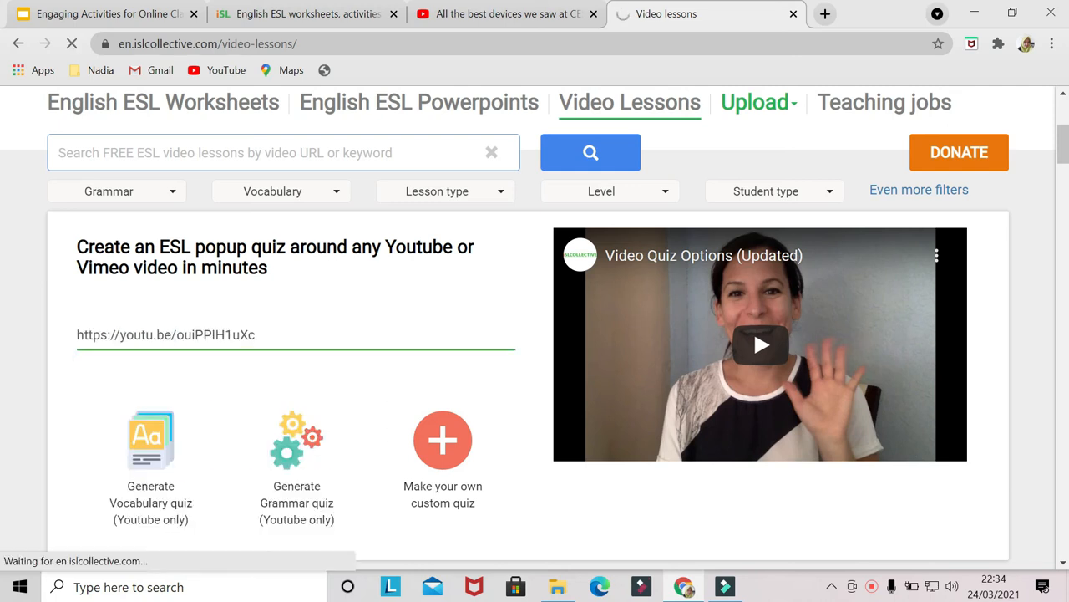
# - Choose to generate a vocabulary quiz from the video
pyautogui.click(134, 444)
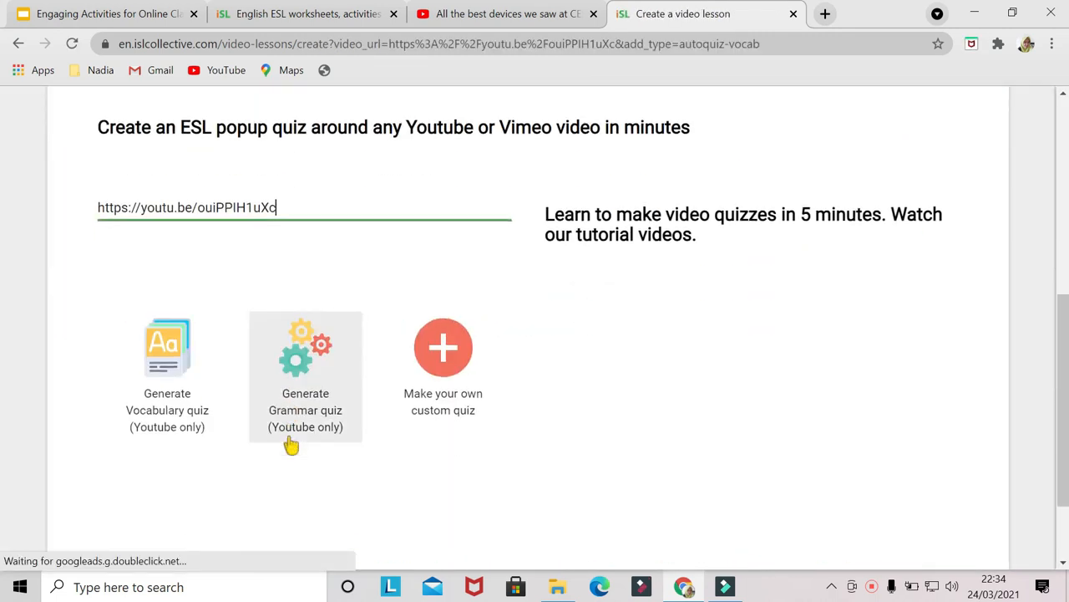
pyautogui.scroll(-1, 290, 445)
pyautogui.scroll(1, 167, 242)
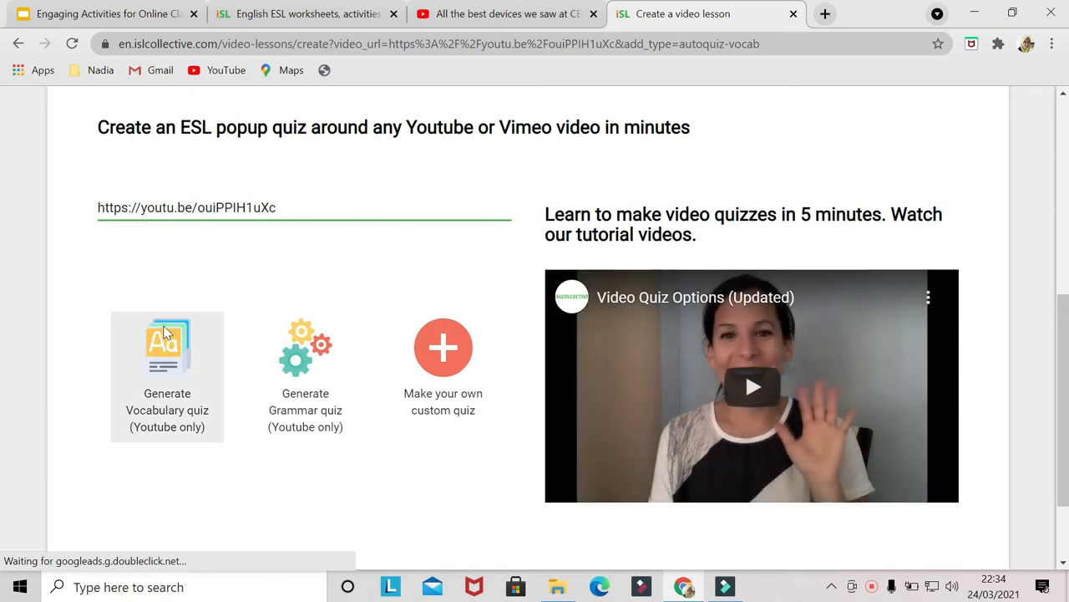
pyautogui.click(165, 339)
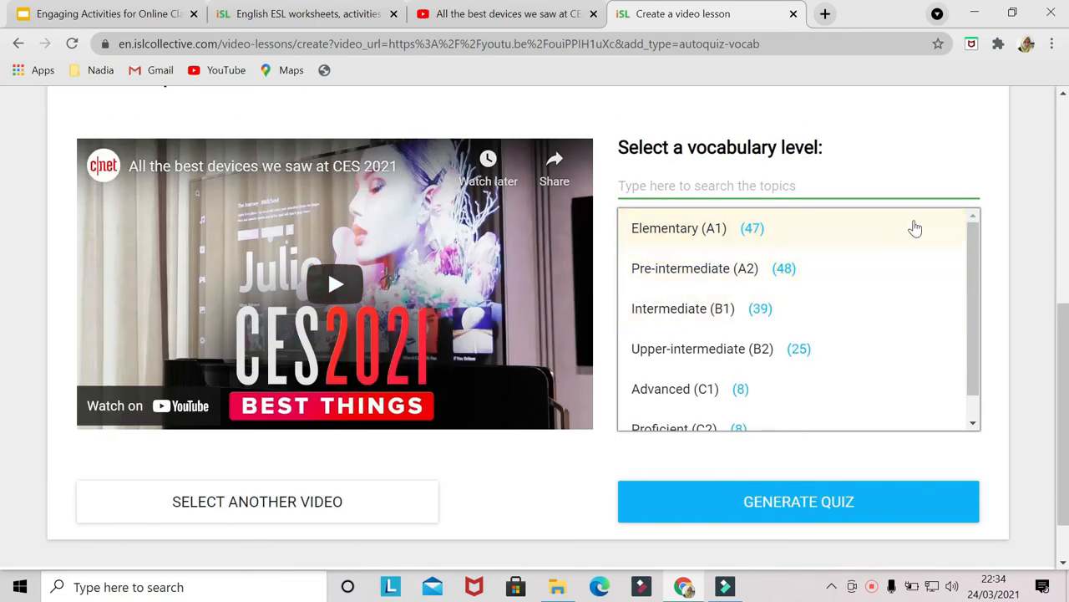
# - Generate the vocabulary quiz at the Intermediate (B1) level
pyautogui.moveTo(978, 260)
pyautogui.mouseDown()
pyautogui.moveTo(969, 293)
pyautogui.moveTo(970, 243)
pyautogui.mouseUp()
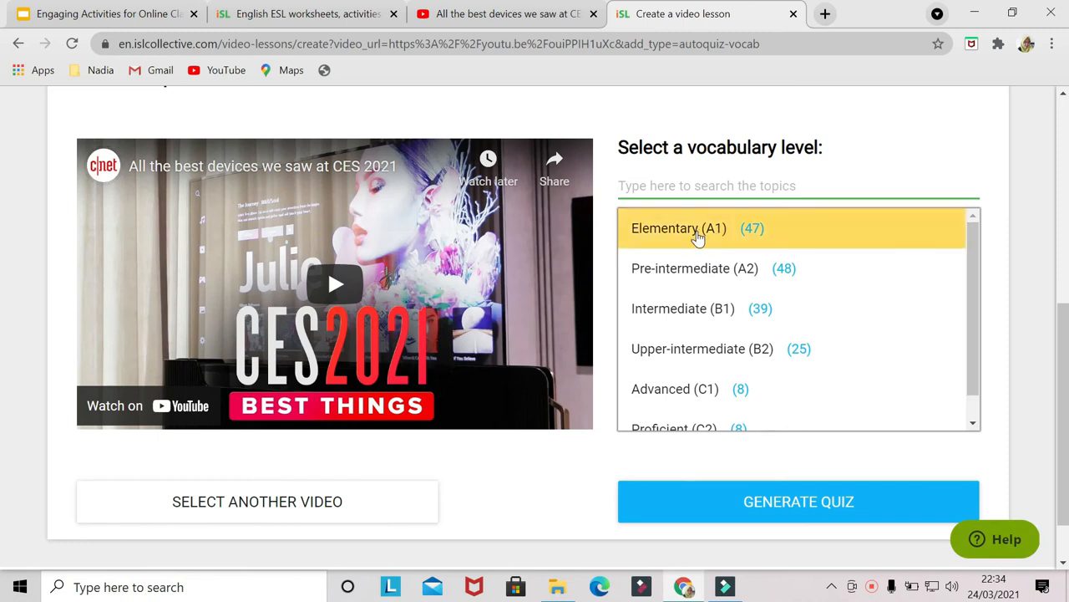
pyautogui.click(674, 310)
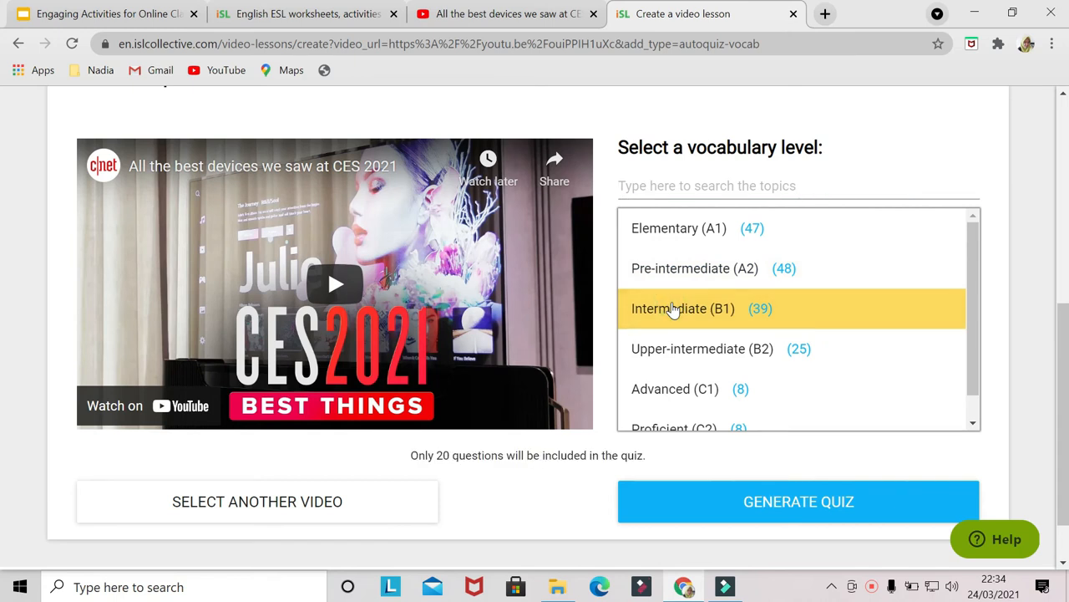
pyautogui.click(764, 503)
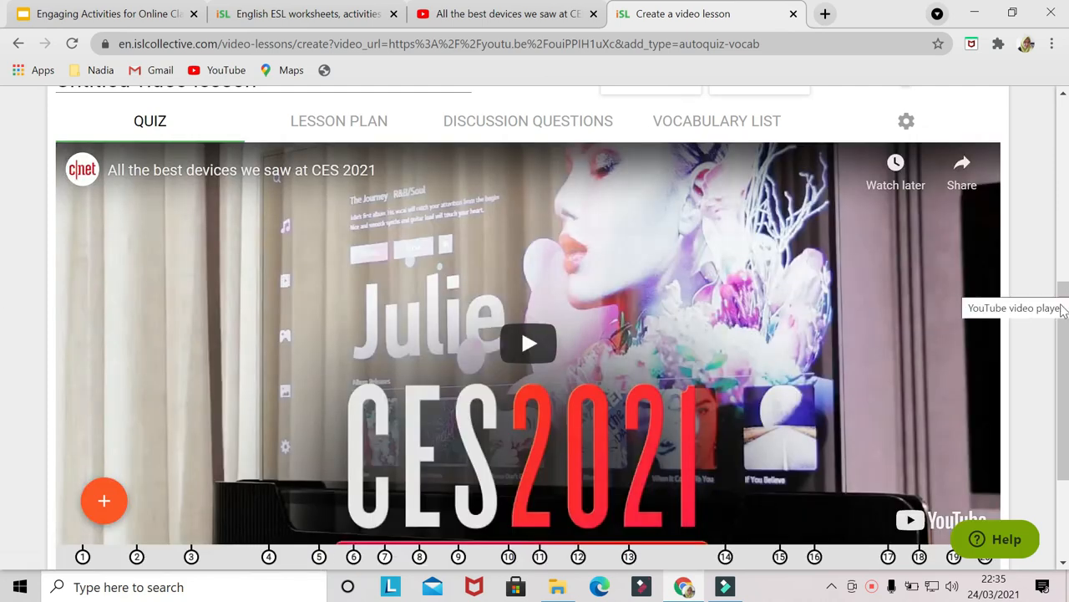
# - Step through the generated vocabulary gap-fill questions along the video timeline
pyautogui.moveTo(1063, 309); pyautogui.dragTo(1063, 314)
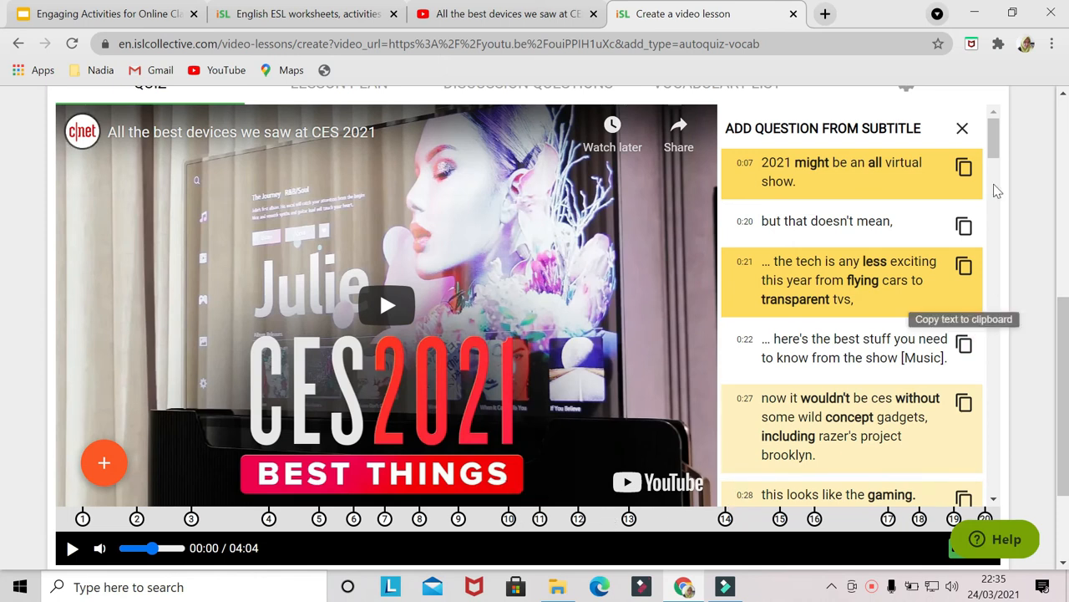
pyautogui.click(83, 519)
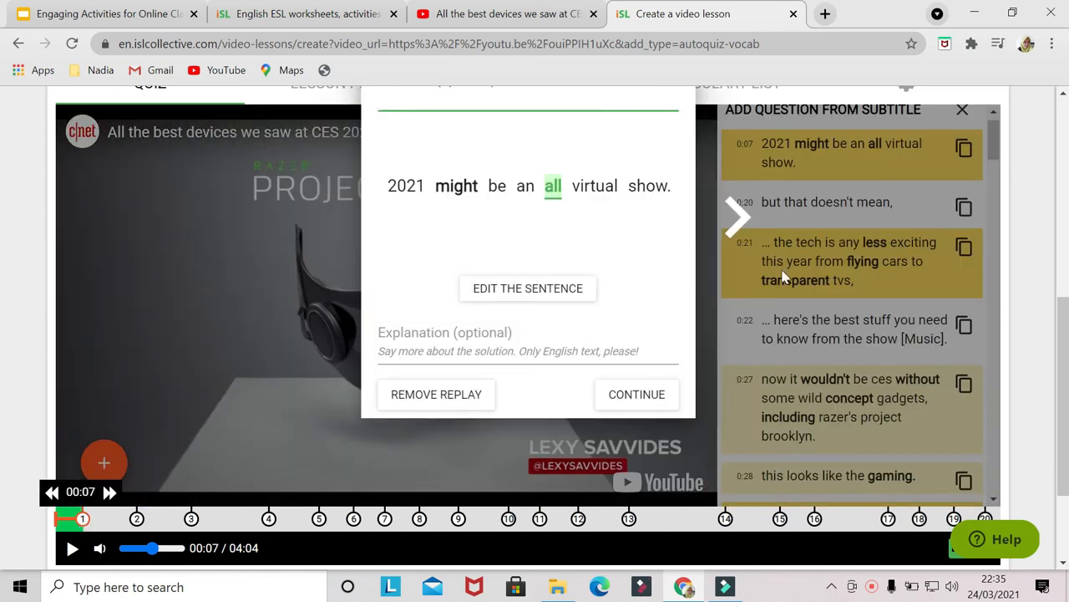
pyautogui.click(190, 518)
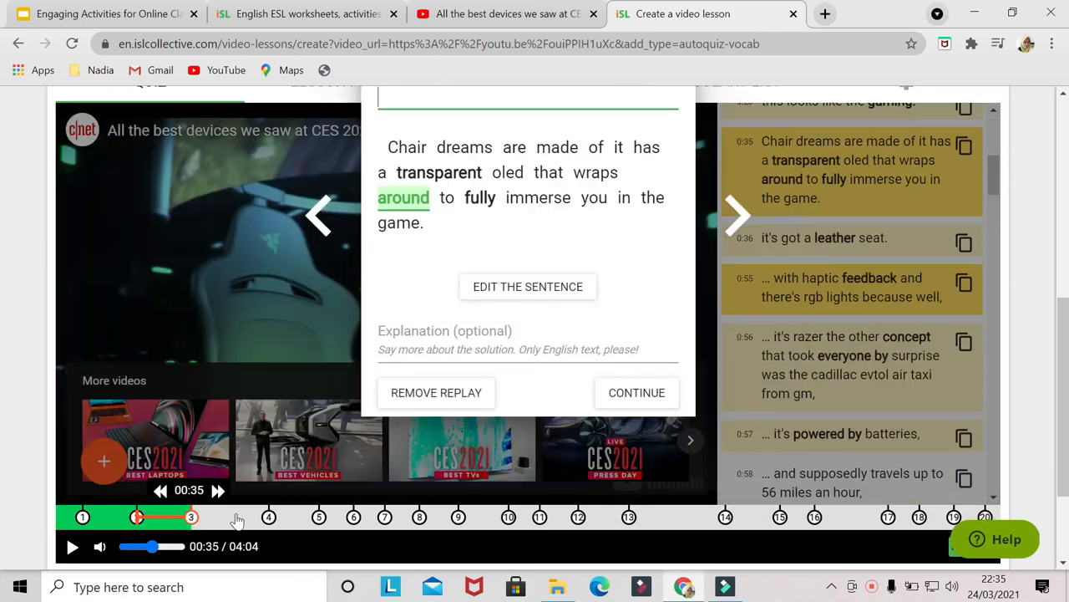
pyautogui.click(226, 519)
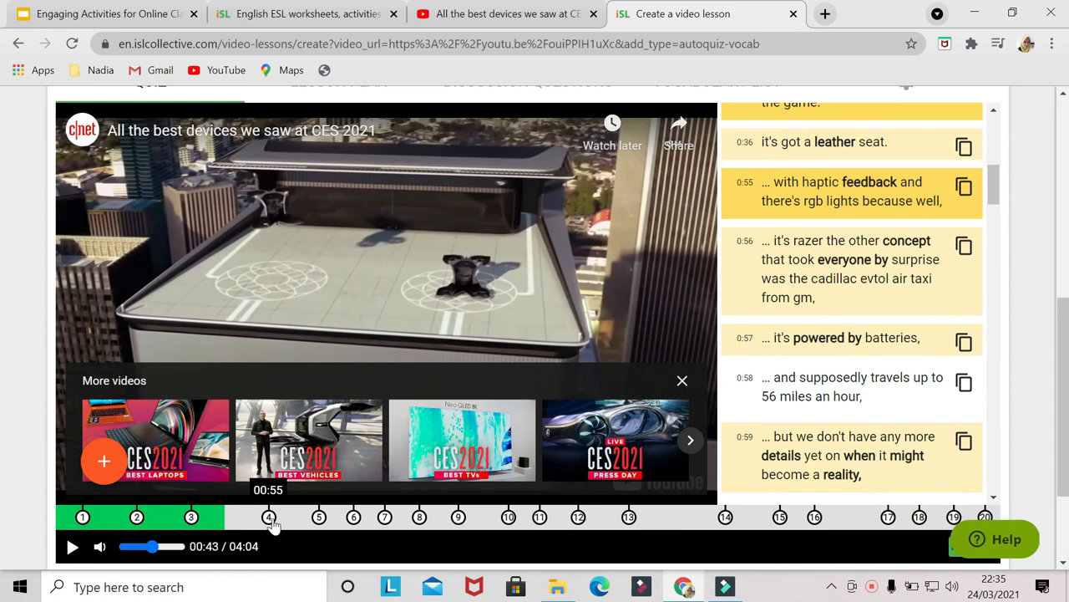
pyautogui.click(318, 519)
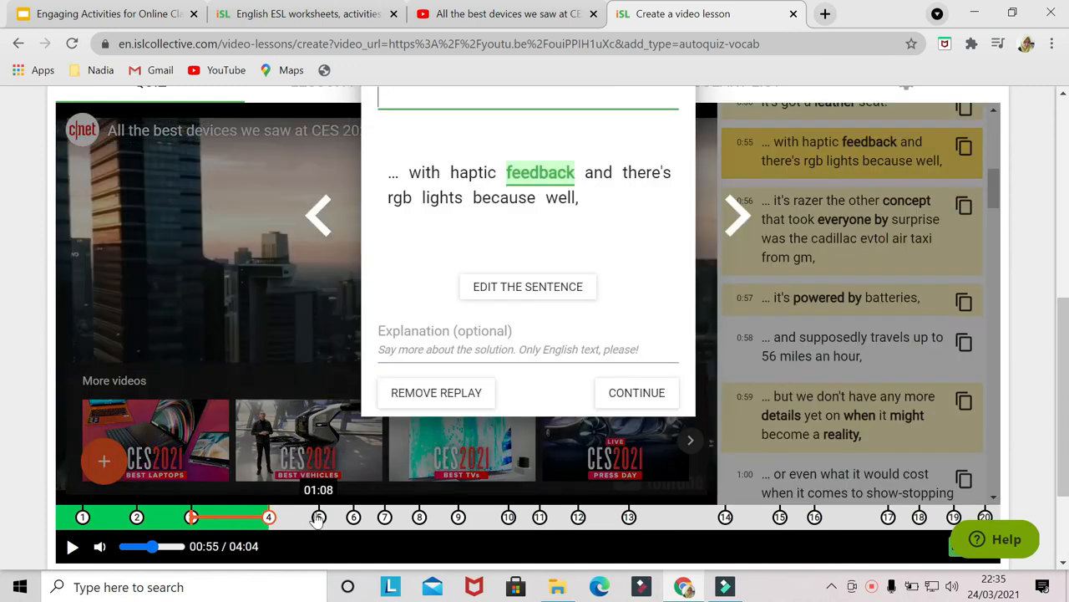
pyautogui.click(318, 518)
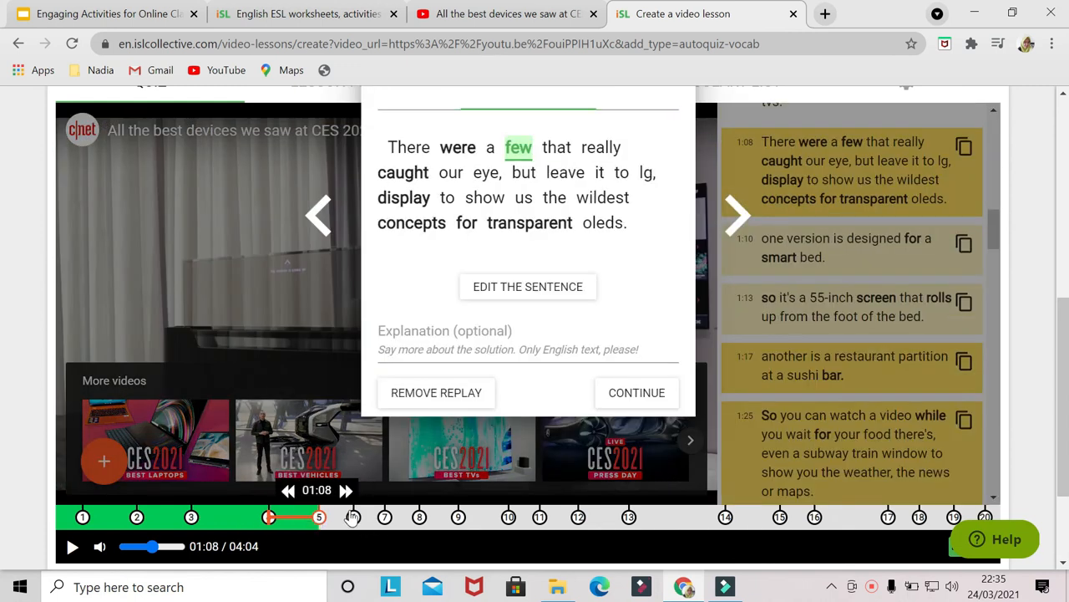
# - Return to the video lessons page and generate a grammar quiz for the Article or zero article topic
pyautogui.click(18, 44)
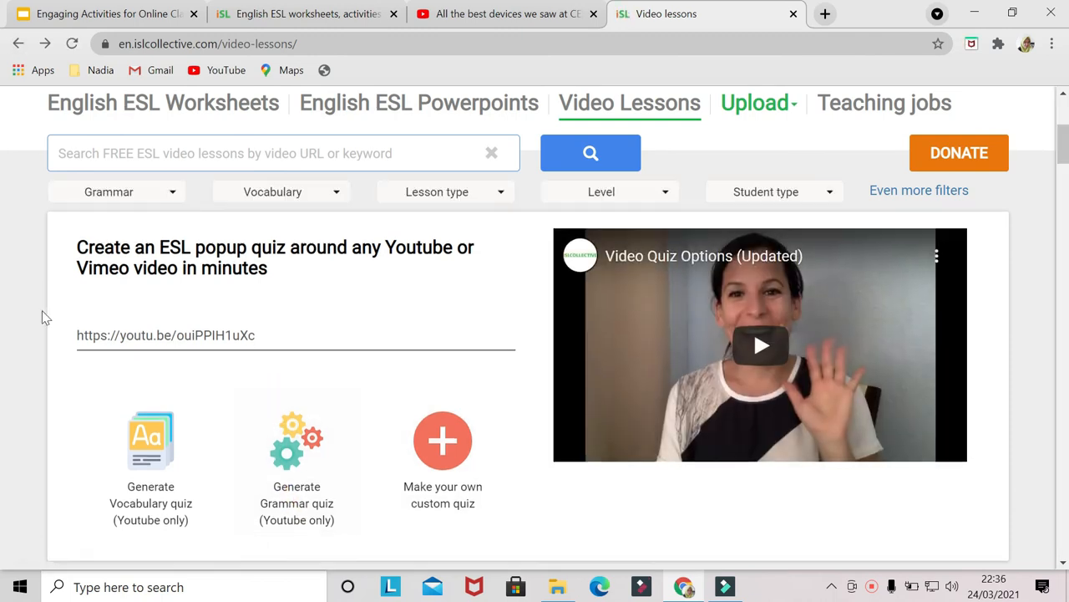
pyautogui.click(296, 474)
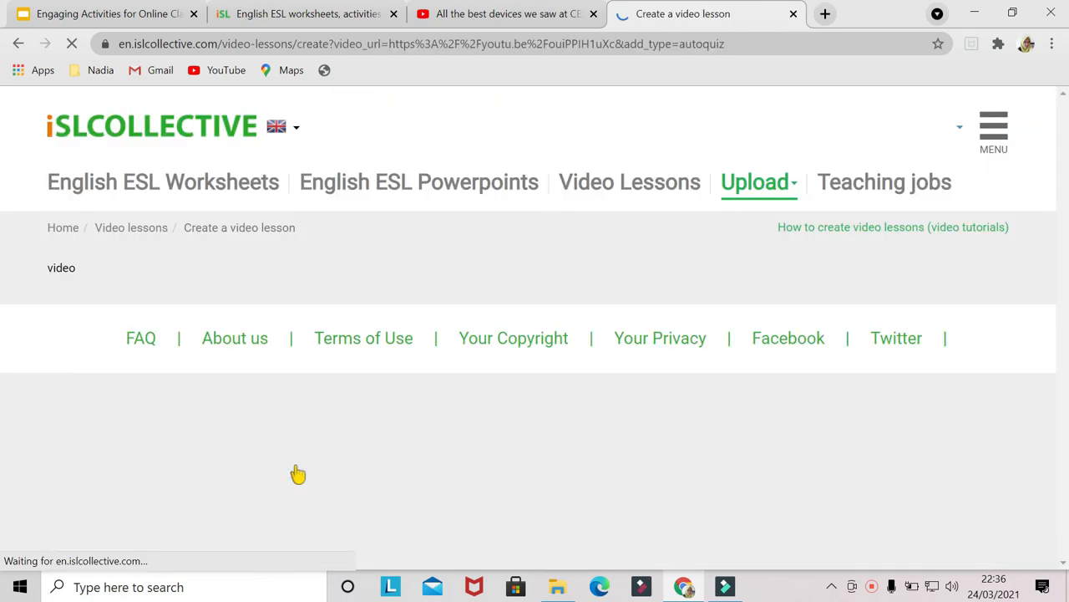
pyautogui.scroll(-5, 750, 394)
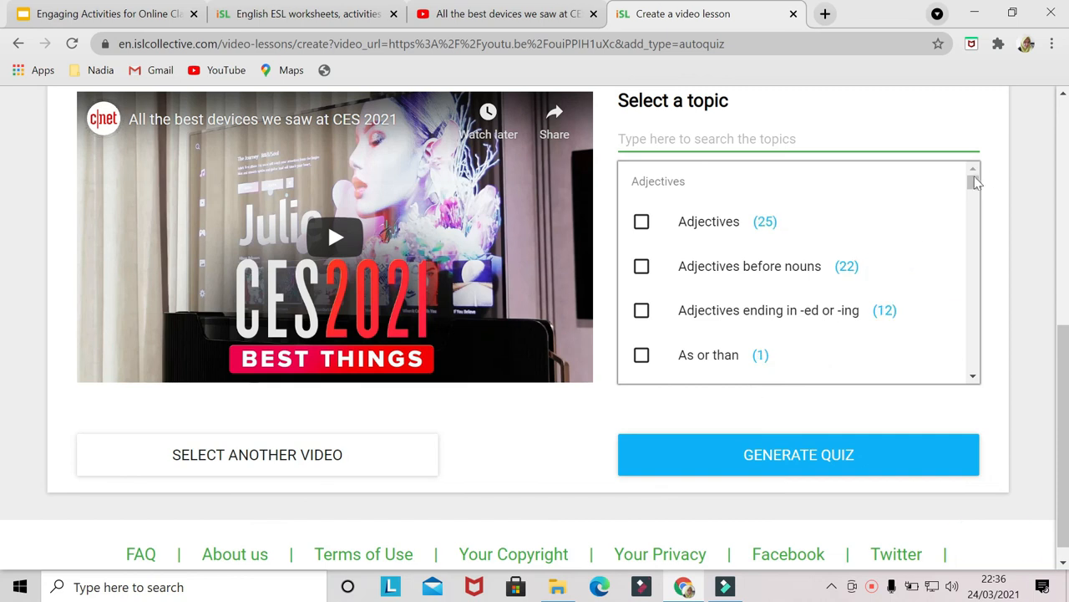
pyautogui.scroll(-2, 969, 205)
pyautogui.moveTo(969, 209)
pyautogui.mouseDown()
pyautogui.moveTo(969, 298)
pyautogui.moveTo(987, 213)
pyautogui.mouseUp()
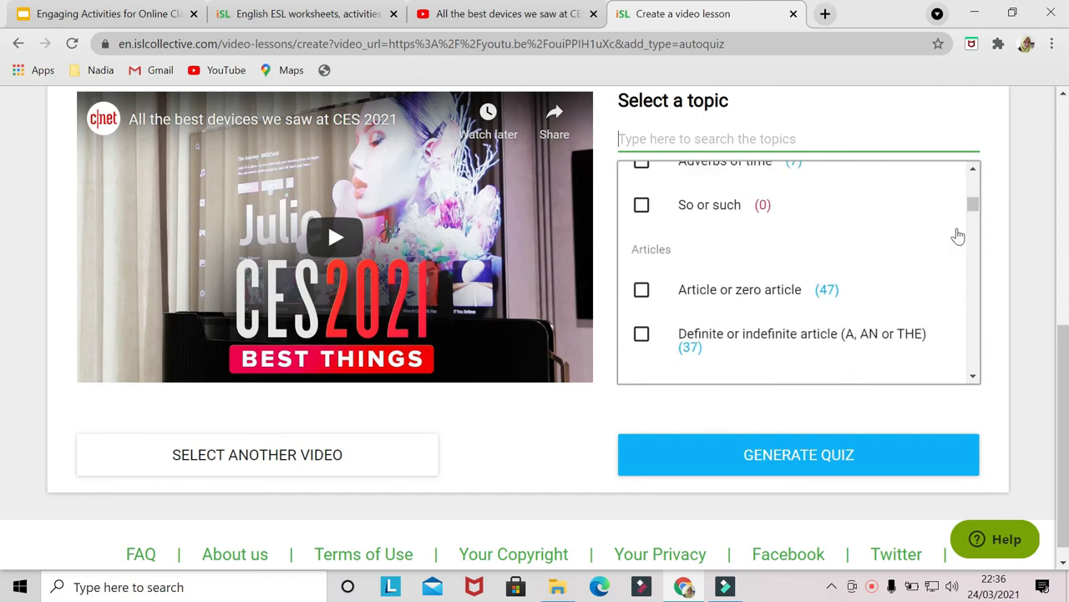
pyautogui.click(642, 290)
pyautogui.click(792, 457)
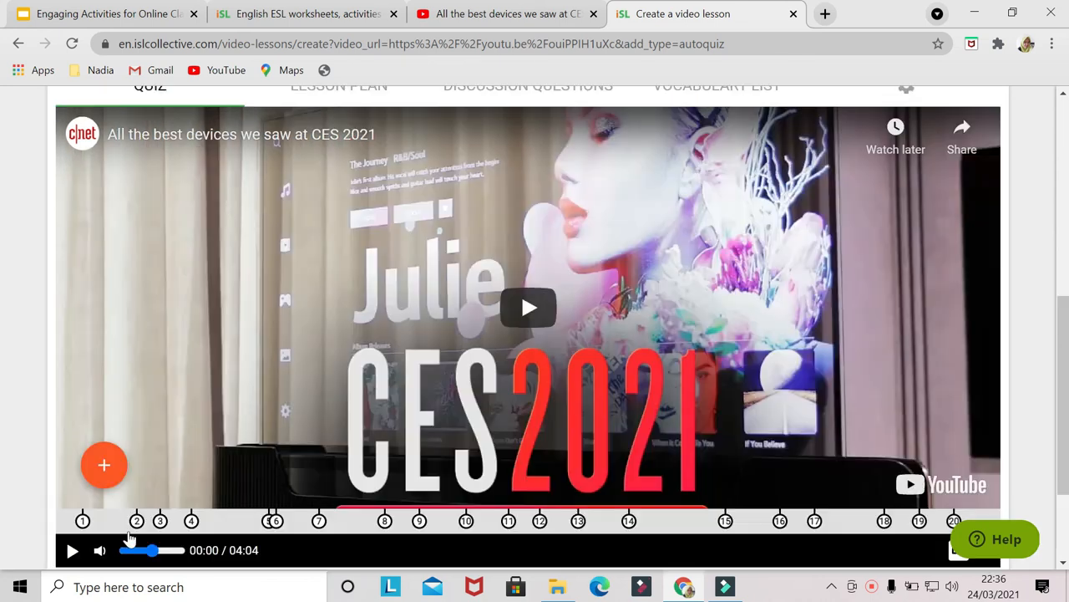
# - Step through the generated grammar questions along the video timeline, then leave the quiz
pyautogui.click(137, 520)
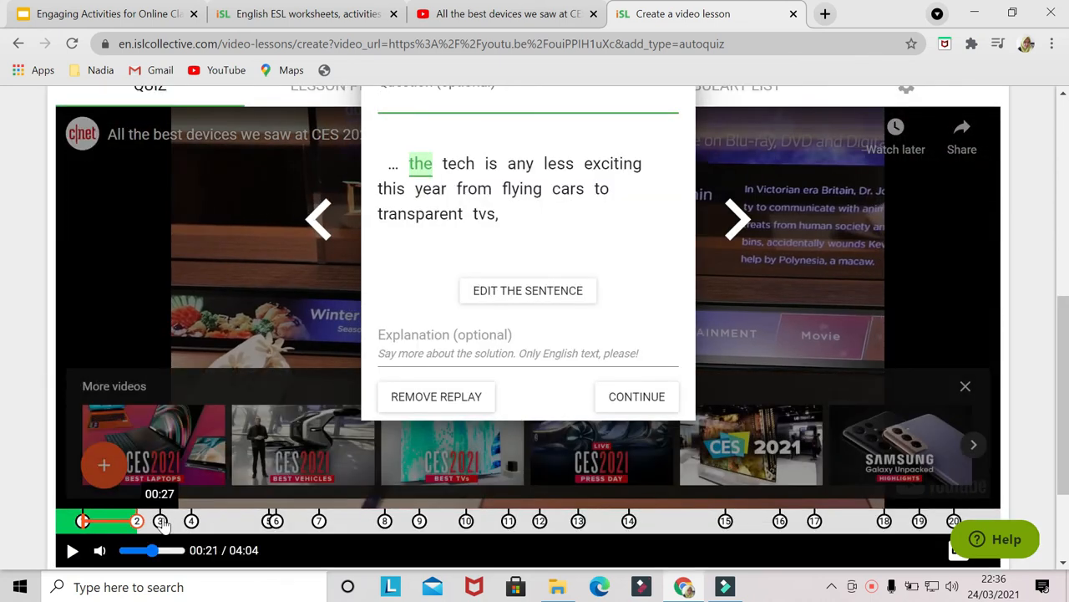
pyautogui.click(159, 520)
pyautogui.click(191, 520)
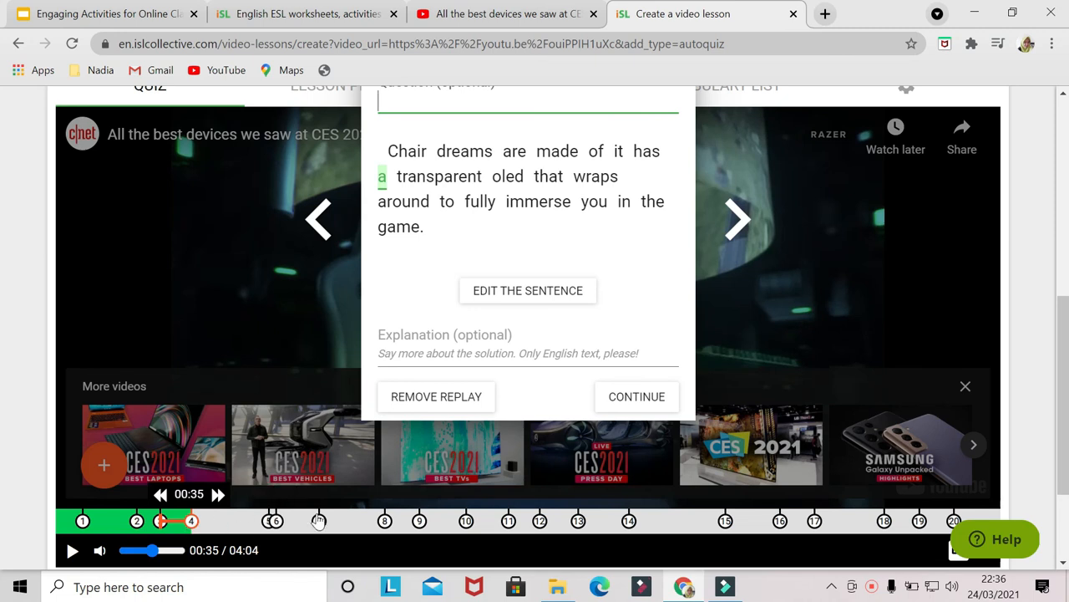
pyautogui.click(318, 520)
pyautogui.click(19, 43)
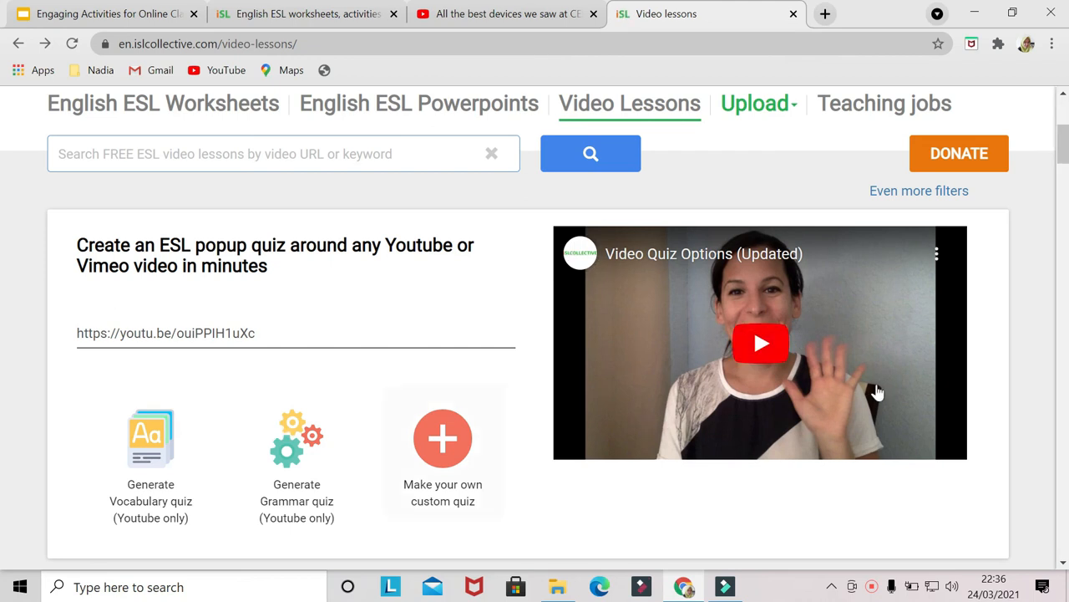
# - Browse video lessons filtered by the Actions vocabulary topic and Pre-intermediate (A2) level, opening one from the results
pyautogui.scroll(1, 435, 364)
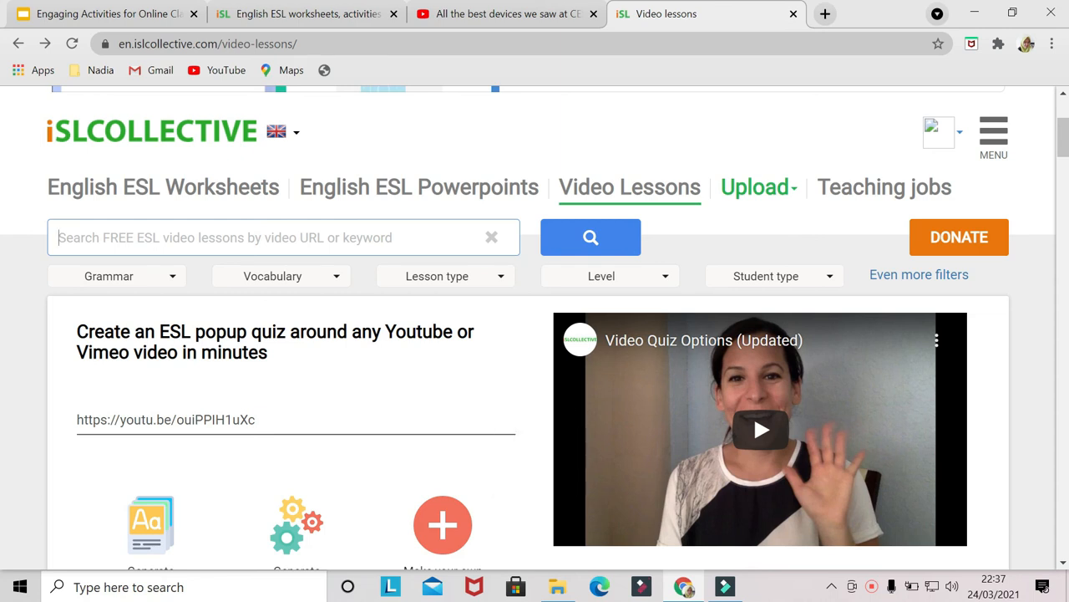
pyautogui.click(273, 276)
pyautogui.click(275, 386)
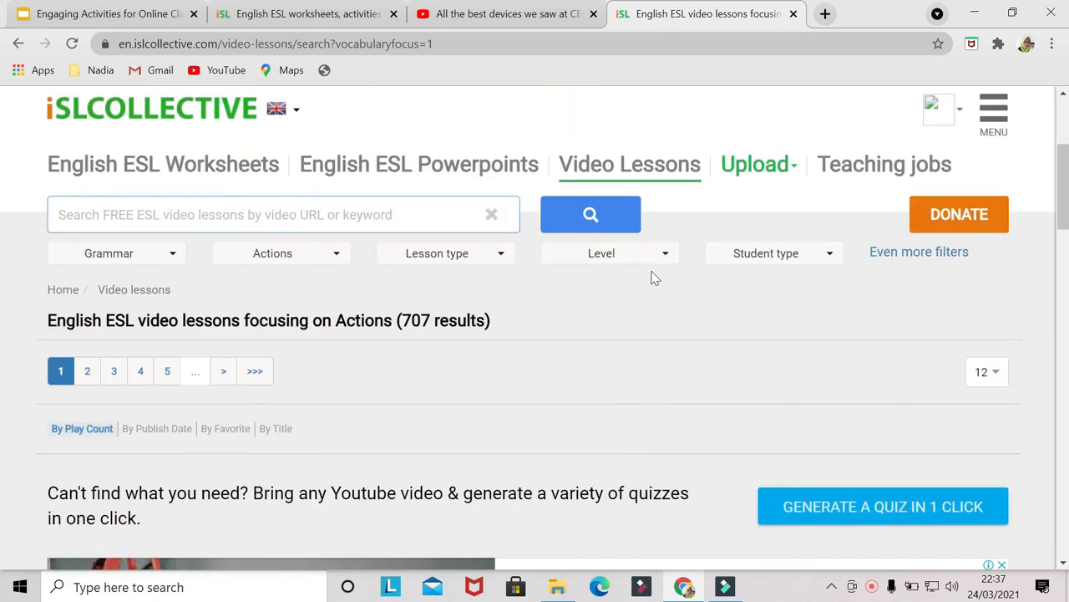
pyautogui.click(662, 253)
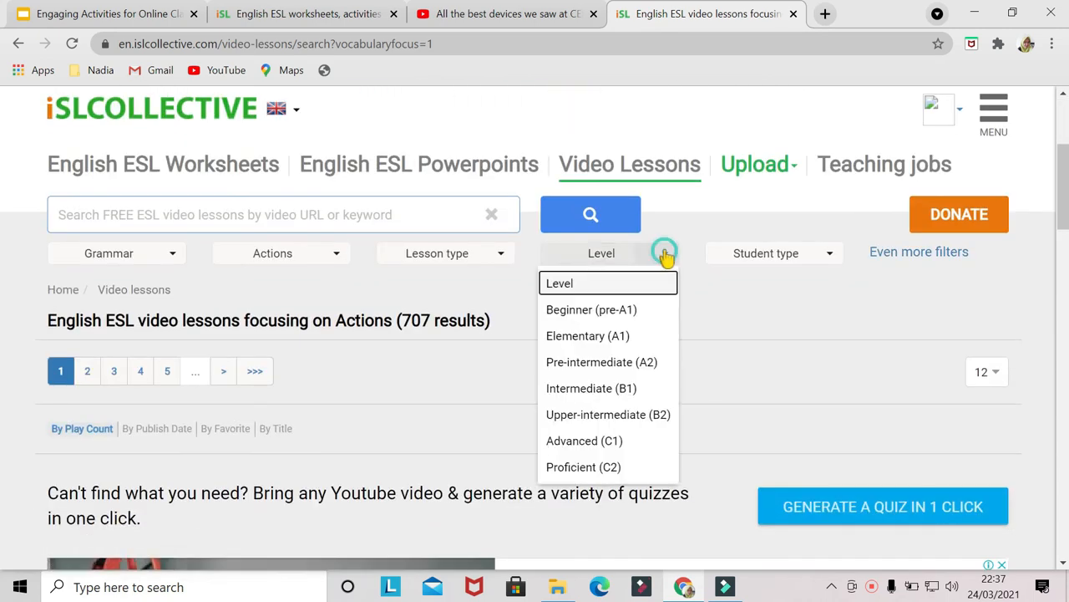
pyautogui.click(623, 364)
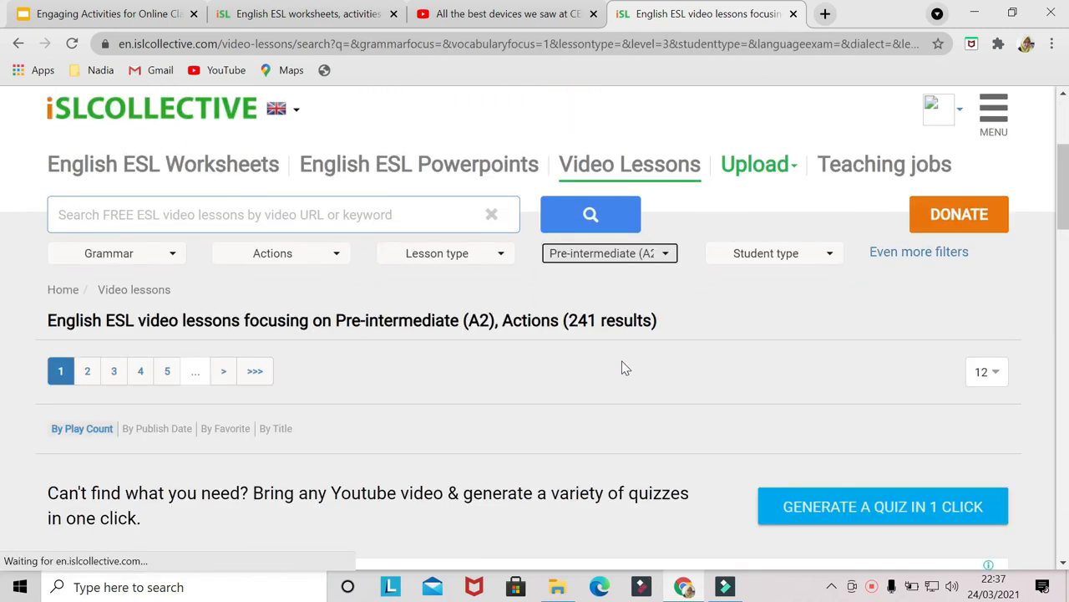
pyautogui.scroll(-10, 623, 368)
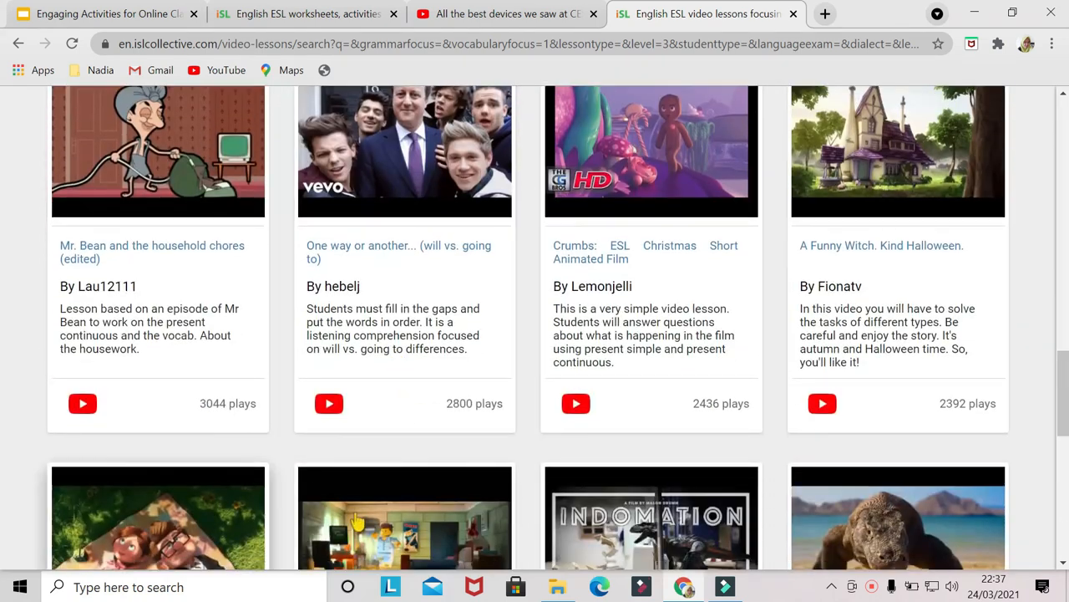
pyautogui.click(357, 522)
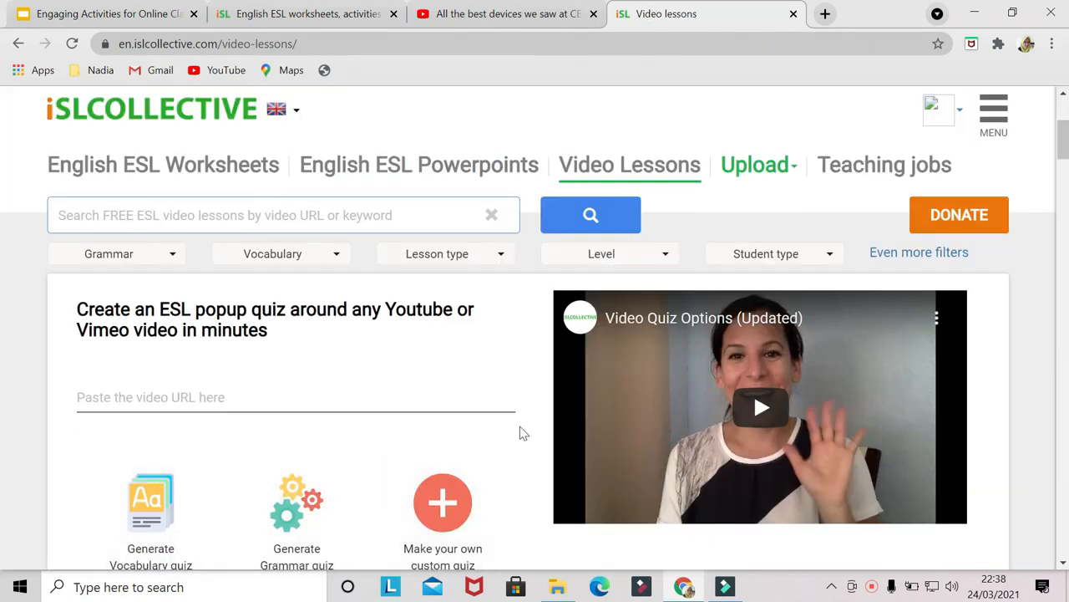